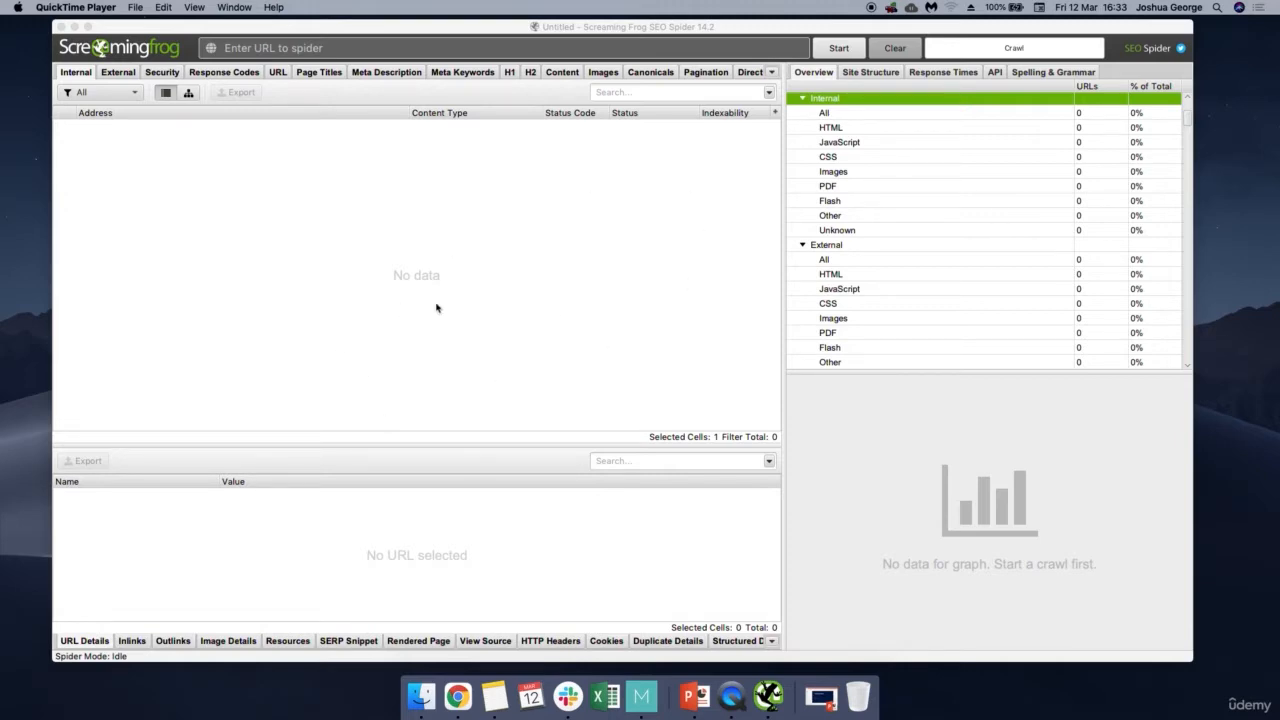
pyautogui.click(87, 26)
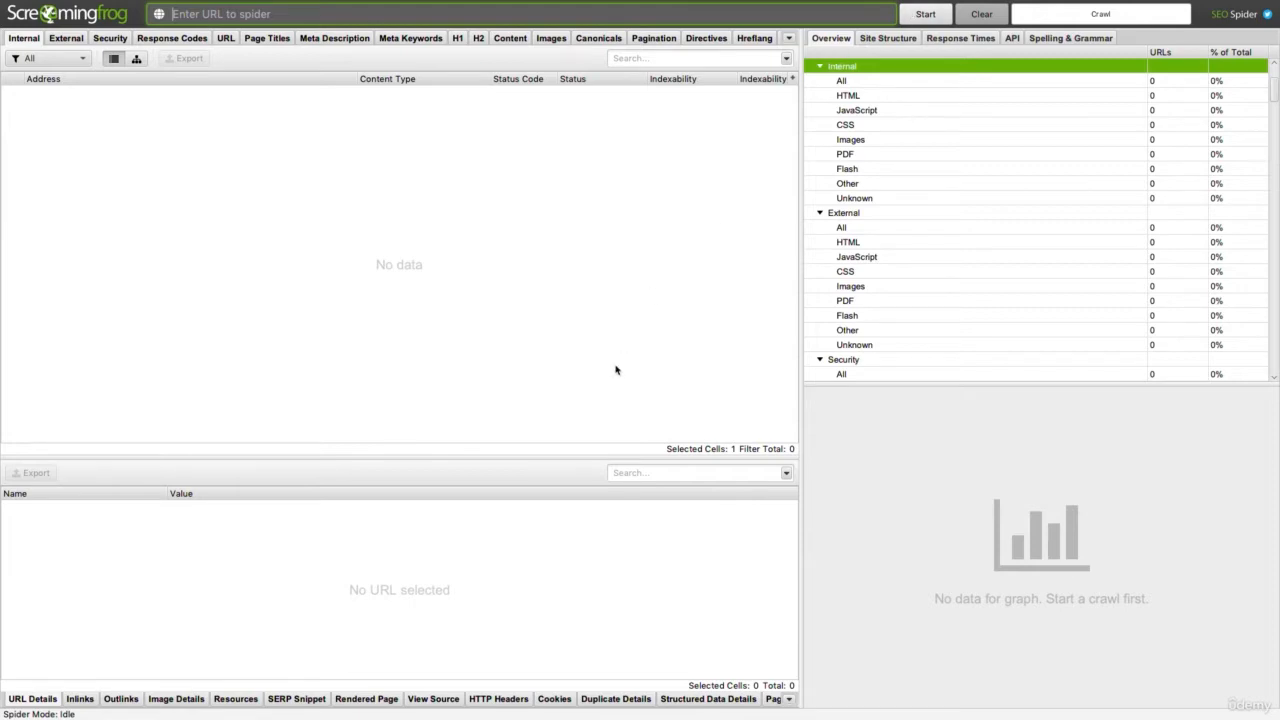
pyautogui.hotkey('ctrl', 'Right')
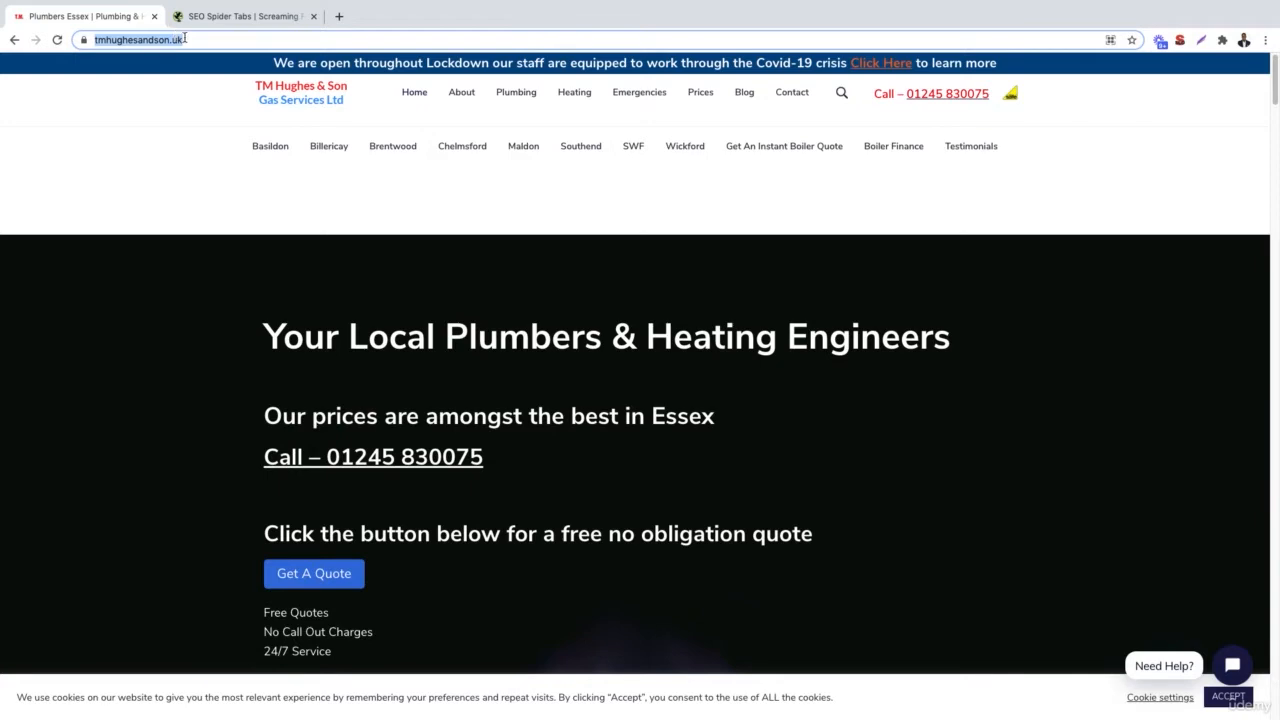
pyautogui.hotkey('ctrl', 'Left')
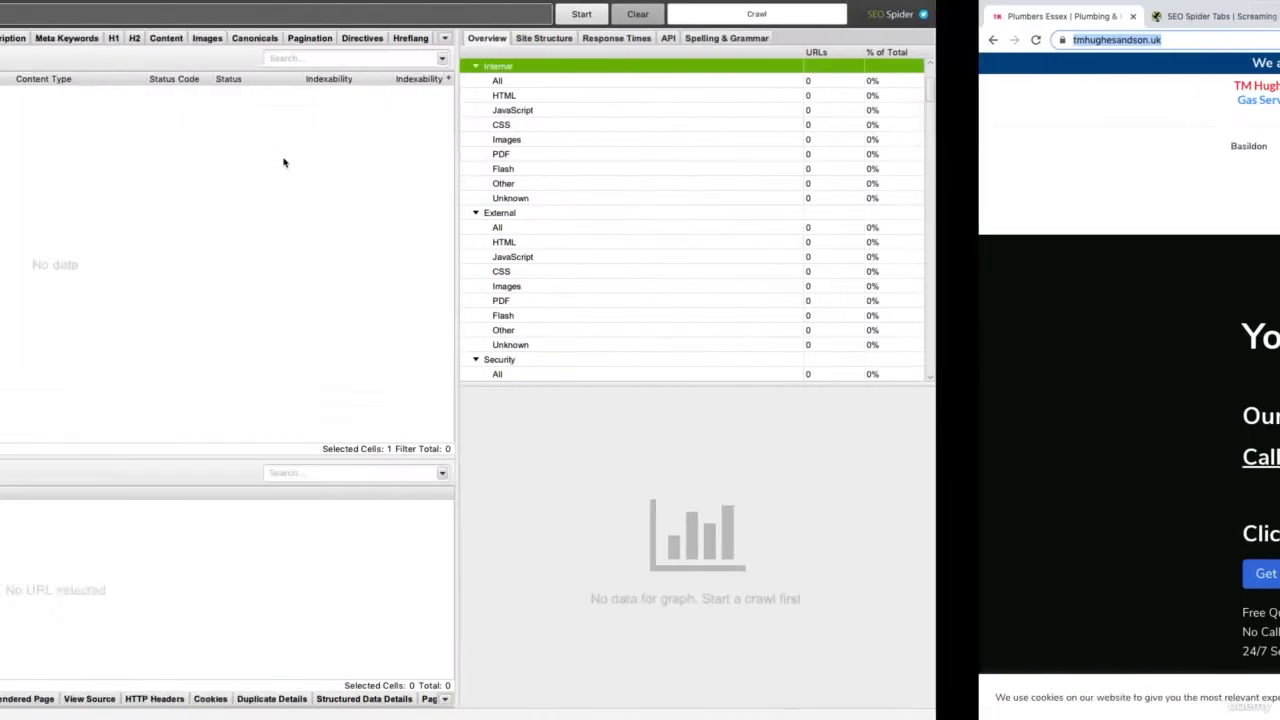
pyautogui.write('https://tmhughesandson.uk/')
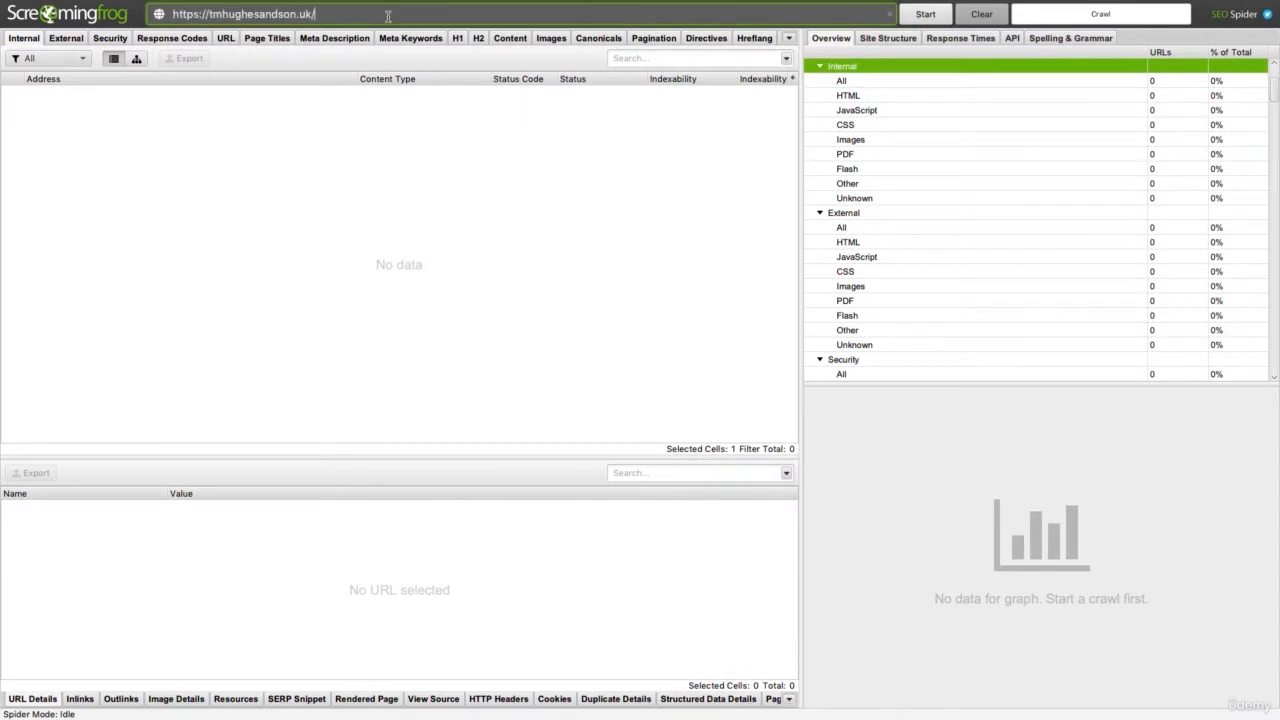
pyautogui.click(922, 16)
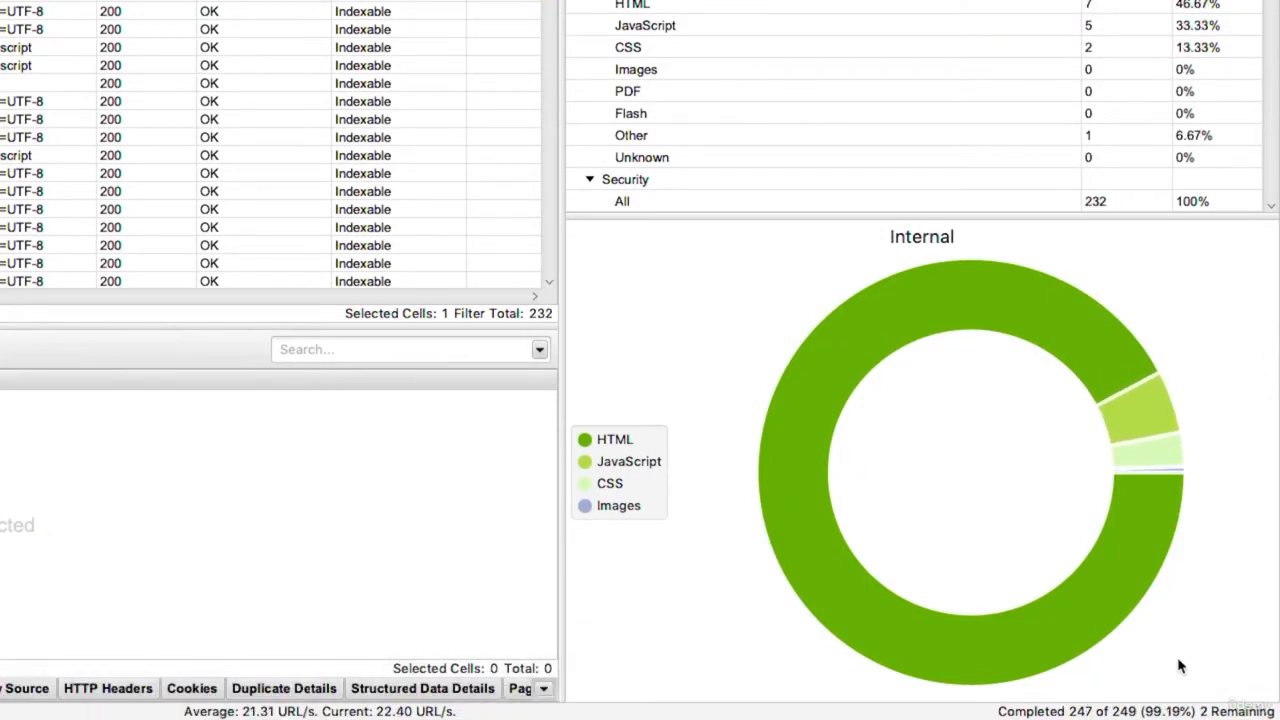
pyautogui.moveTo(1100, 712)
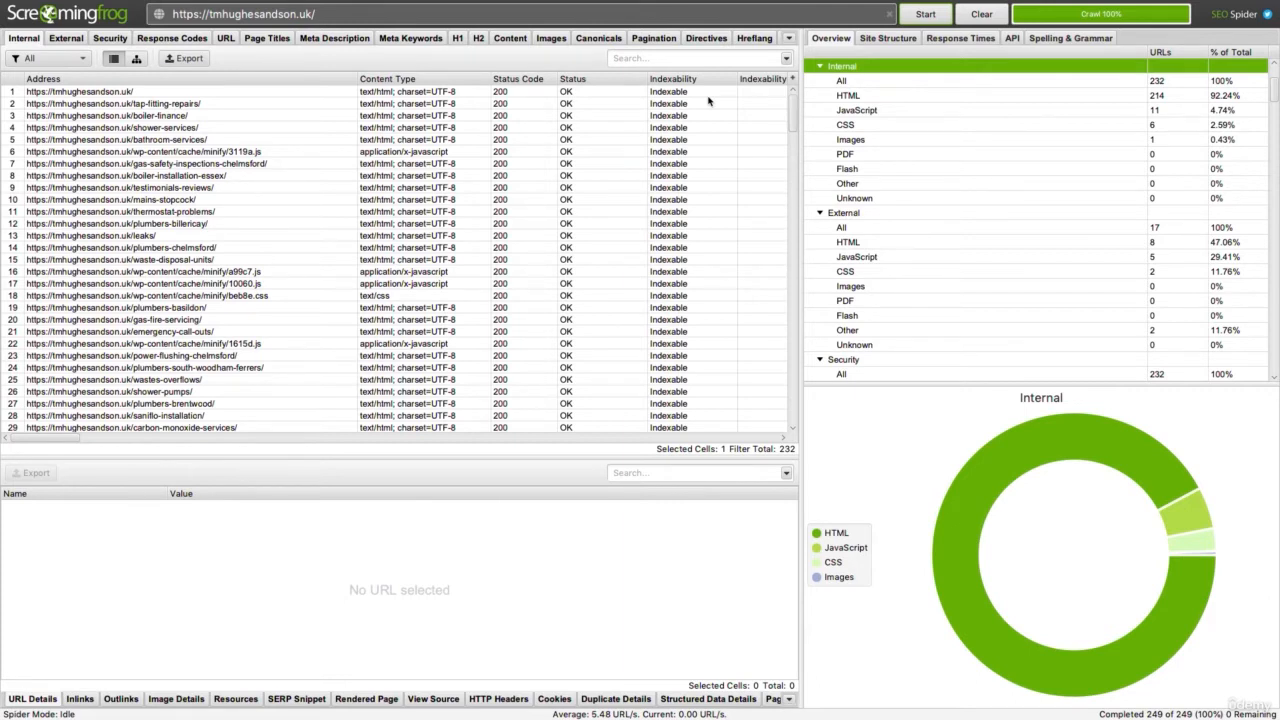
# Step: Examine the title, meta description, meta keywords, H1 and H2 columns of the crawled internal URLs
pyautogui.hscroll(5, 708, 100)
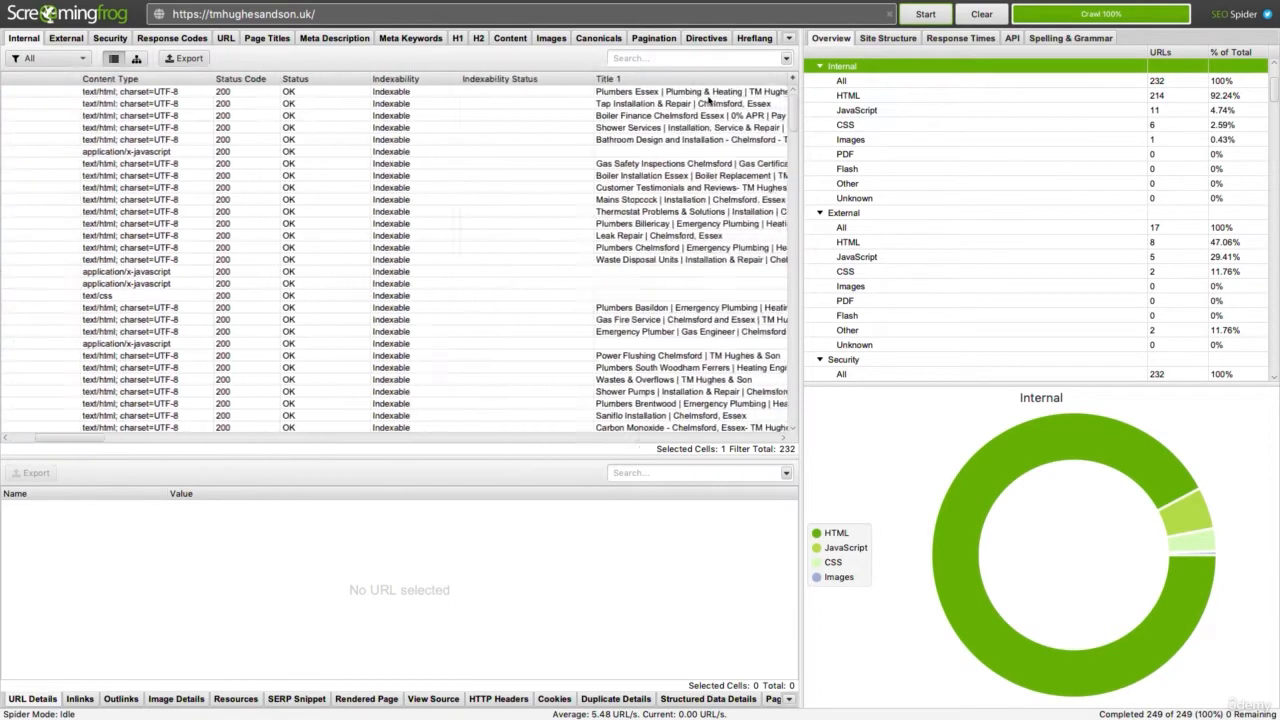
pyautogui.hscroll(6, 708, 100)
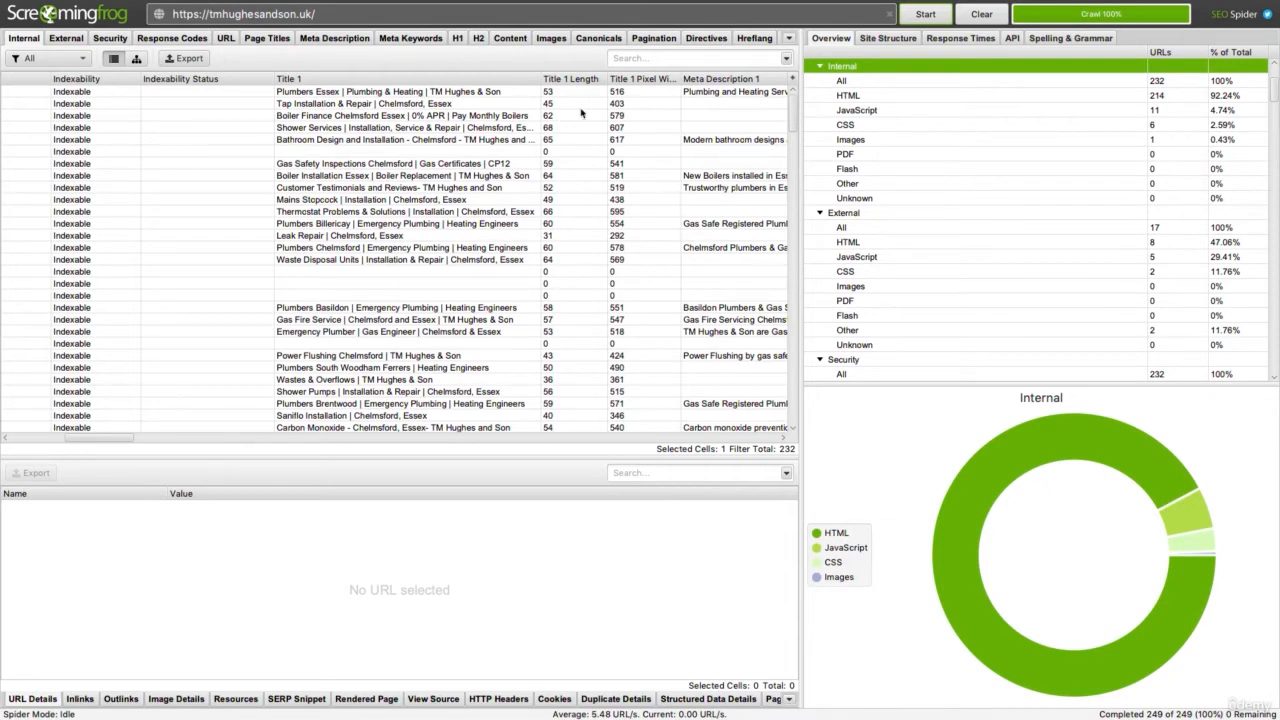
pyautogui.hscroll(3, 583, 114)
pyautogui.hscroll(2, 392, 120)
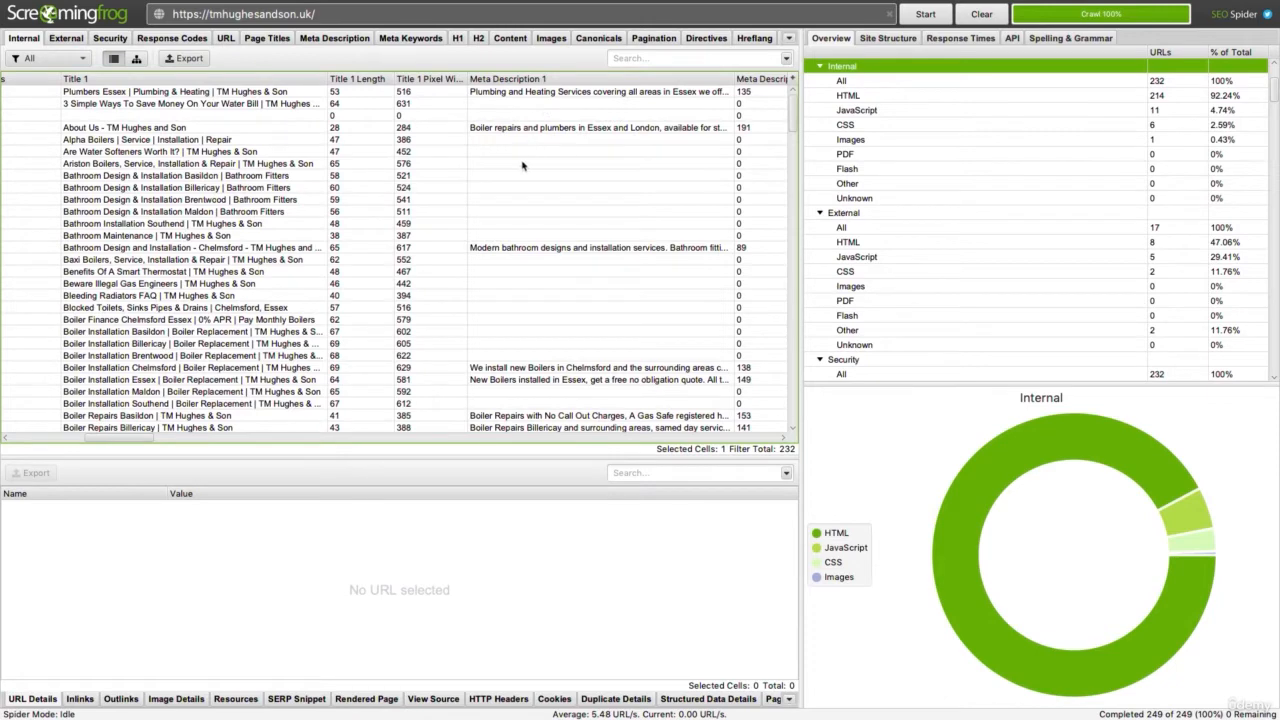
pyautogui.hscroll(5, 538, 197)
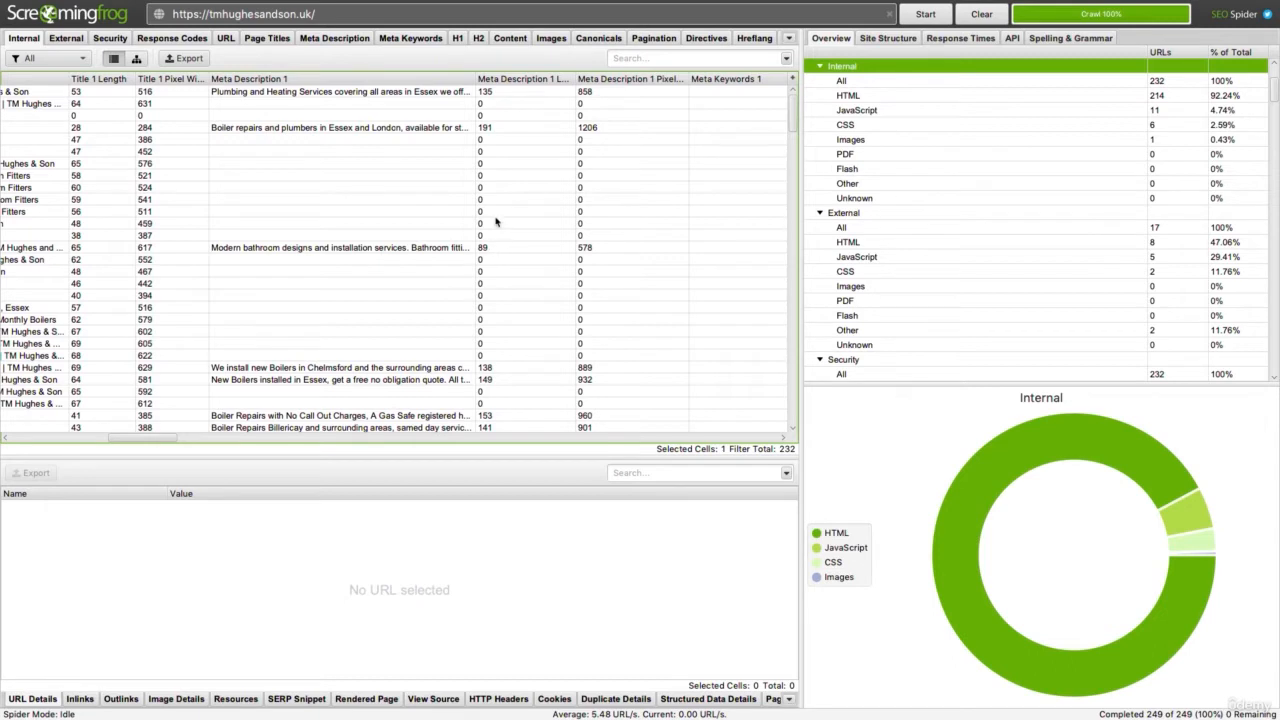
pyautogui.hscroll(6, 512, 128)
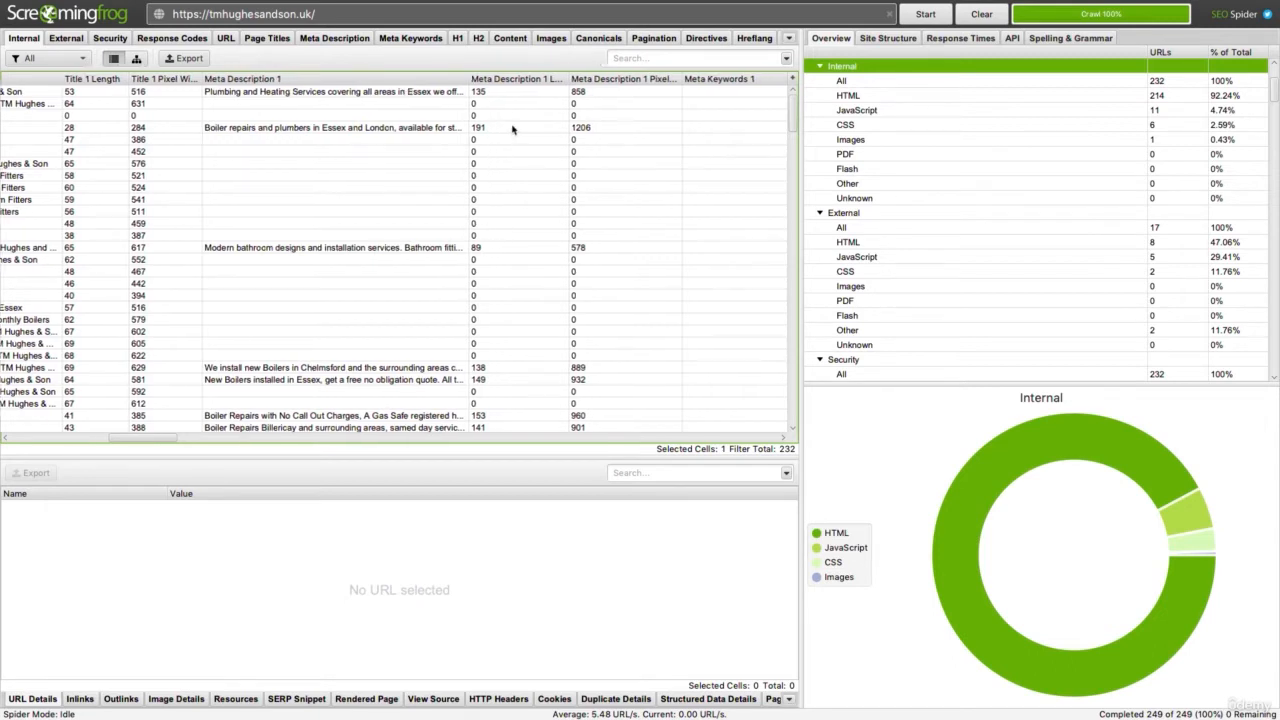
pyautogui.hscroll(9, 512, 128)
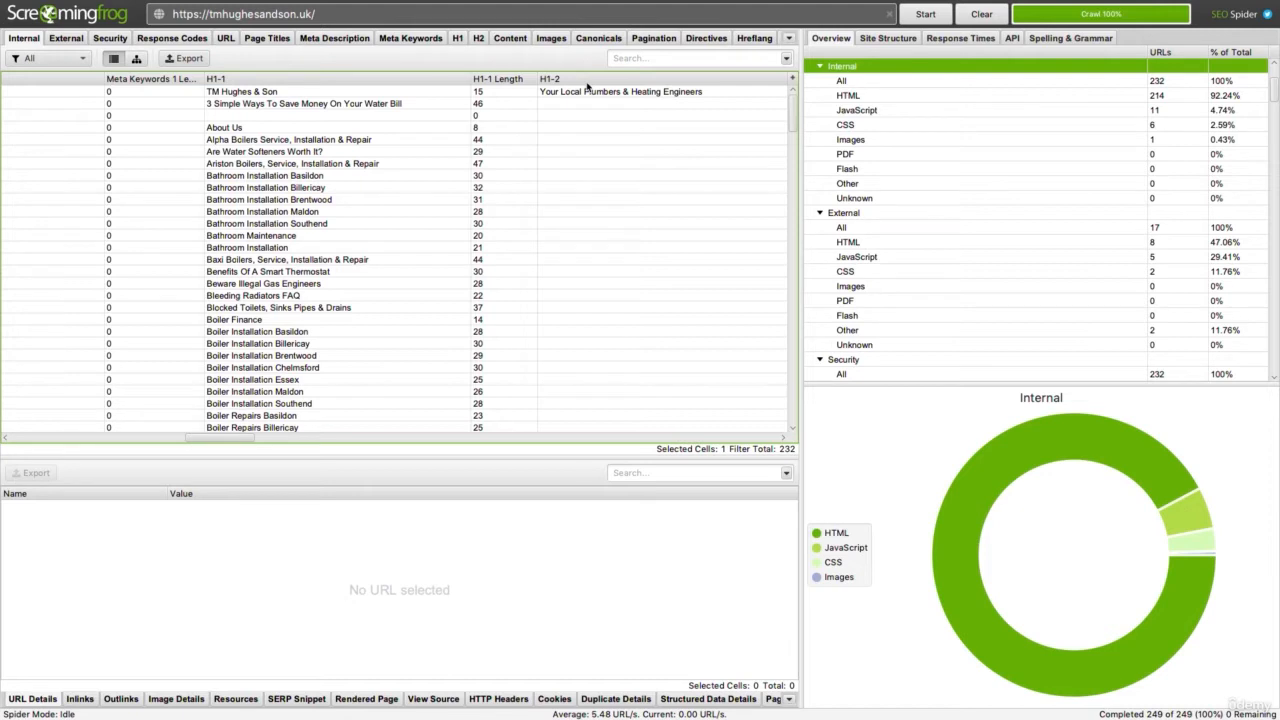
pyautogui.hscroll(5, 591, 110)
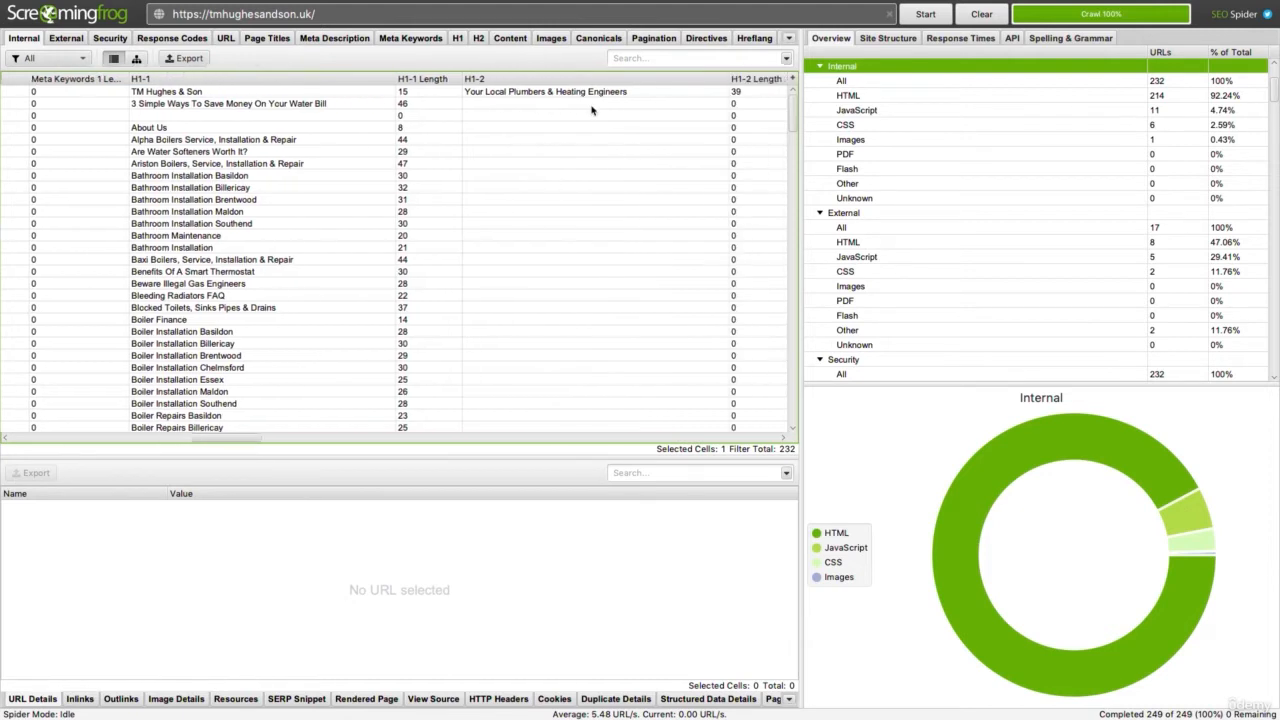
pyautogui.hscroll(4, 591, 110)
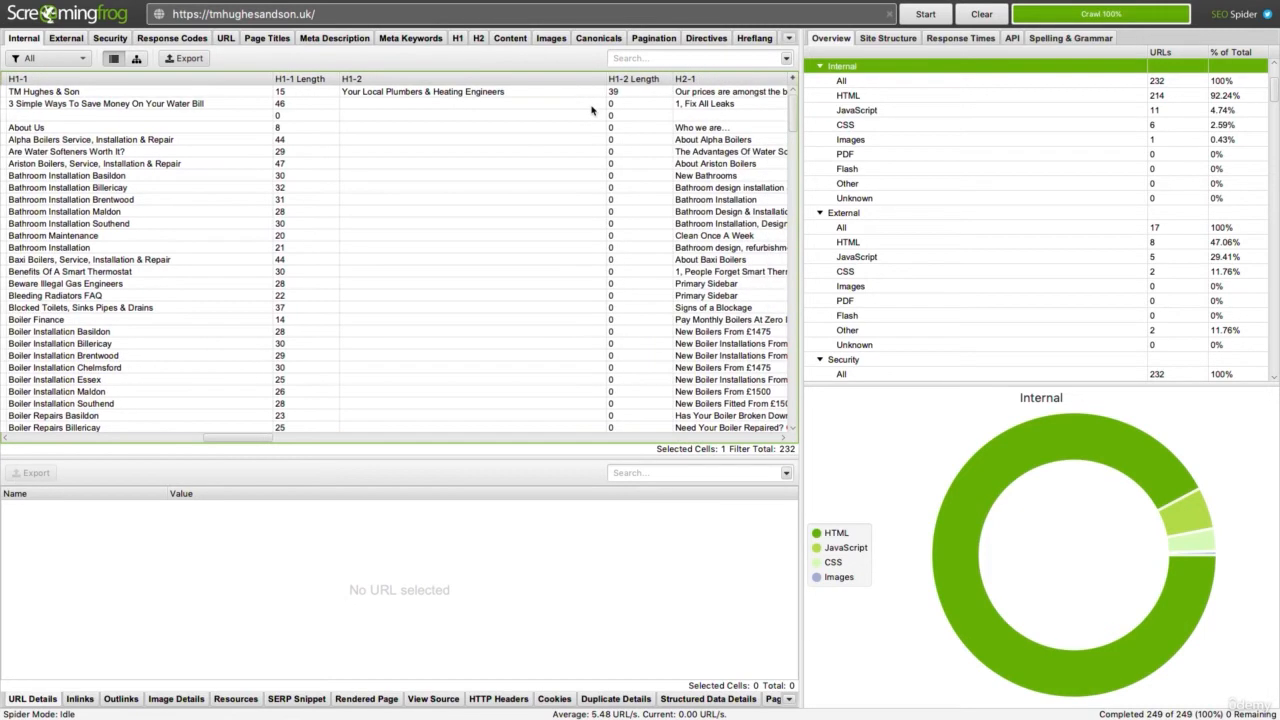
pyautogui.hscroll(12, 591, 110)
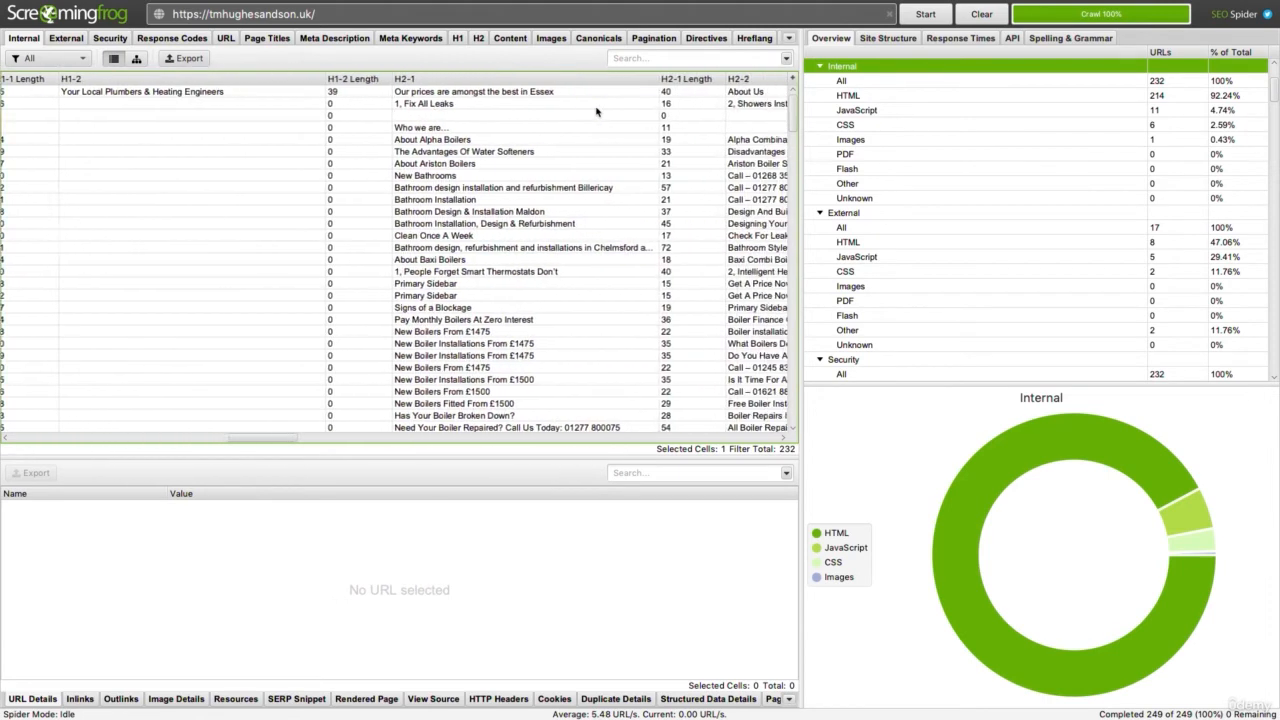
pyautogui.hscroll(5, 591, 112)
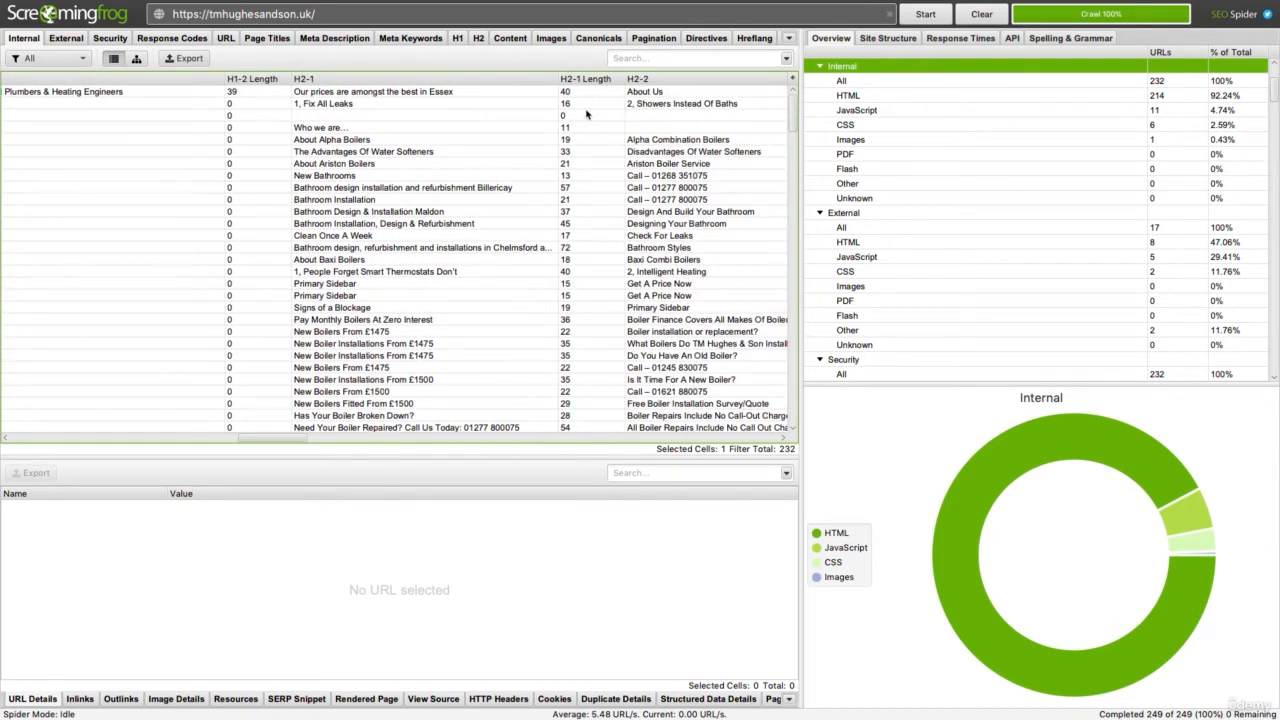
pyautogui.hscroll(-12, 570, 148)
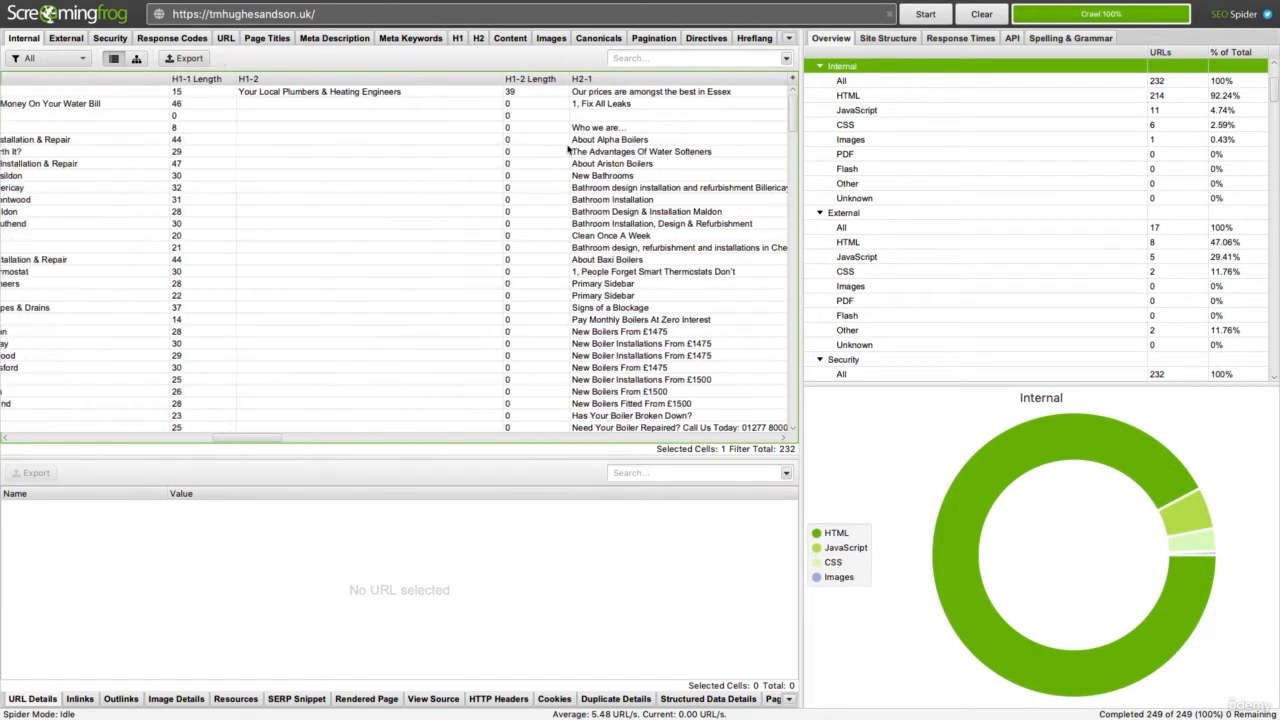
pyautogui.hscroll(-20, 567, 148)
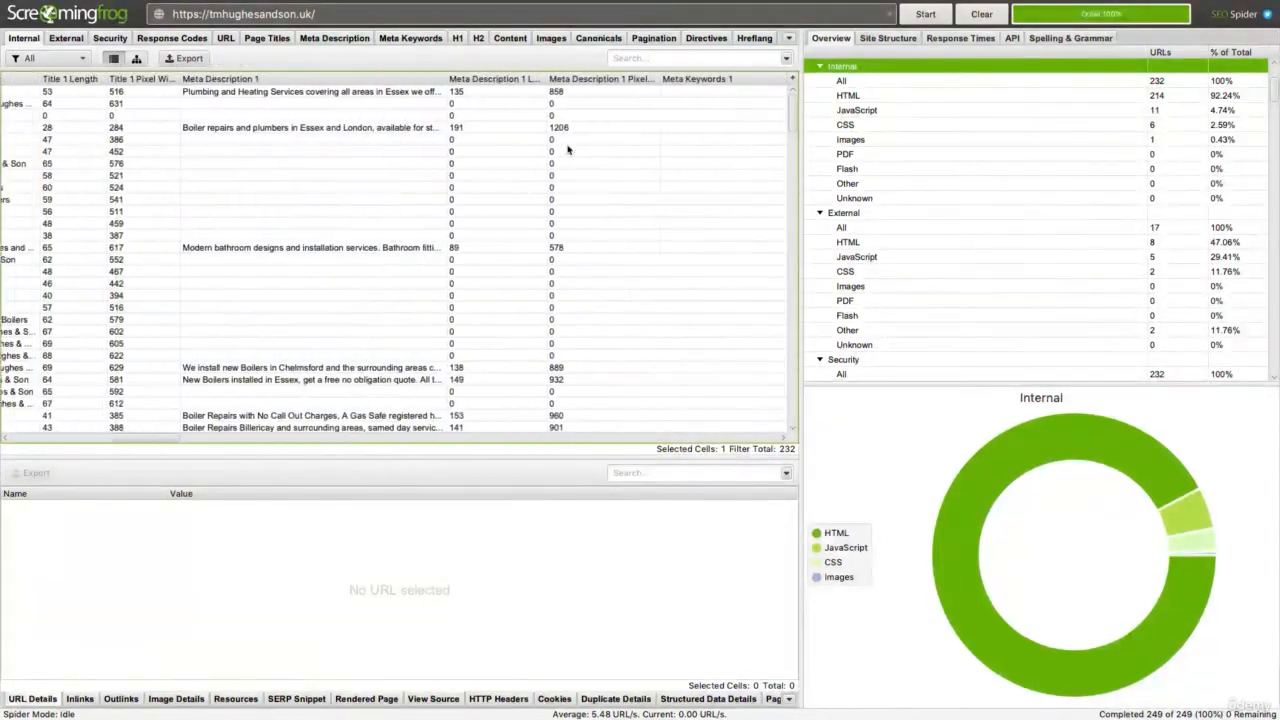
pyautogui.hscroll(-20, 567, 148)
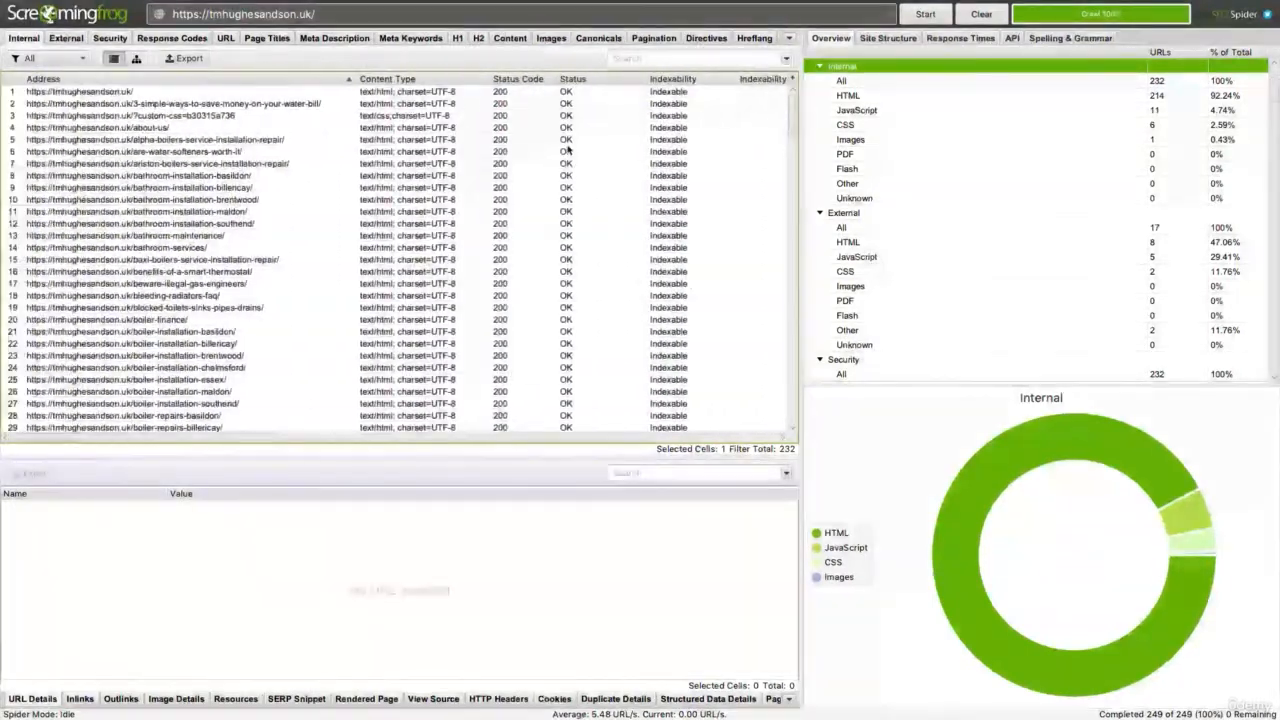
# Step: Show the homepage's URL details and review the crawl's site structure and response times
pyautogui.click(86, 93)
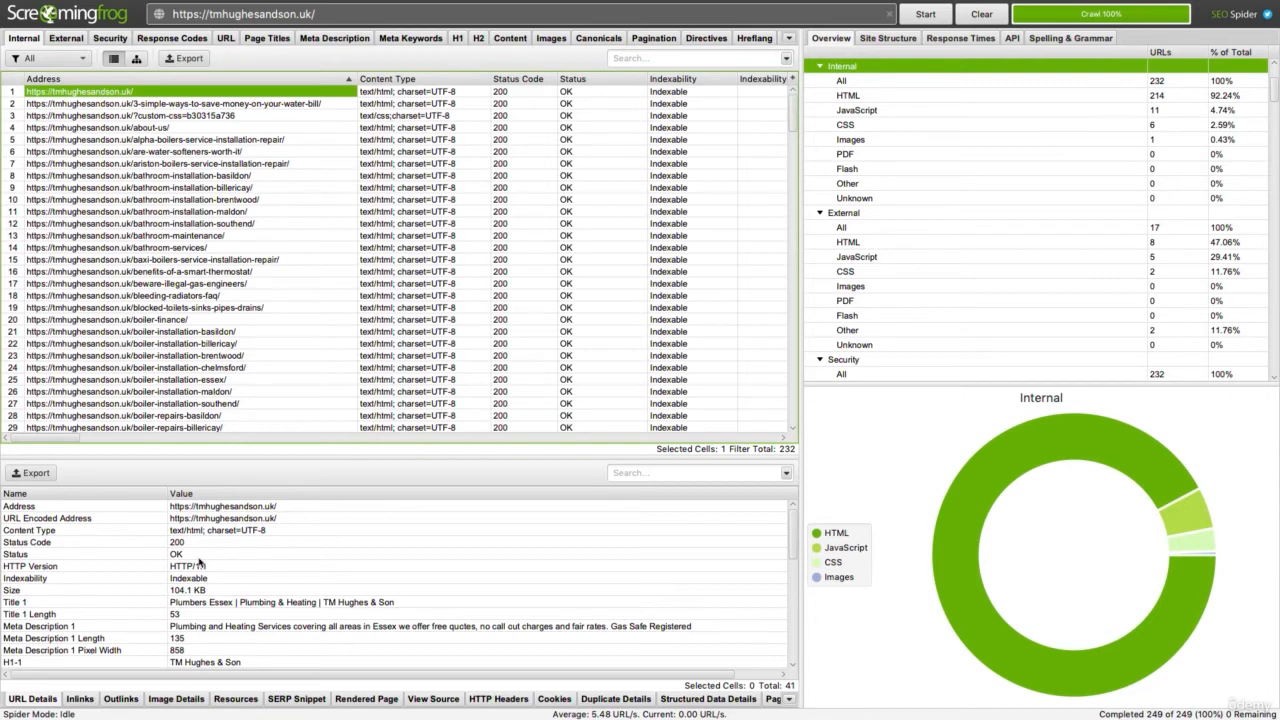
pyautogui.press('super+Tab')
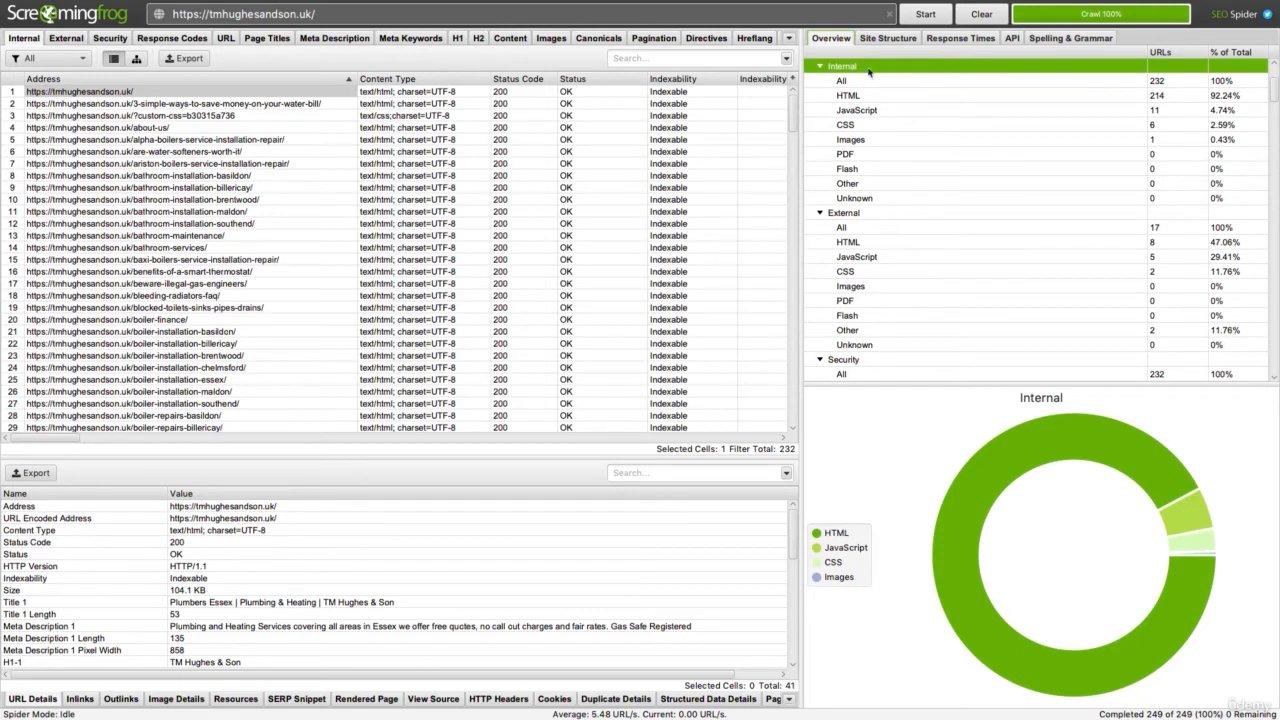
pyautogui.click(887, 38)
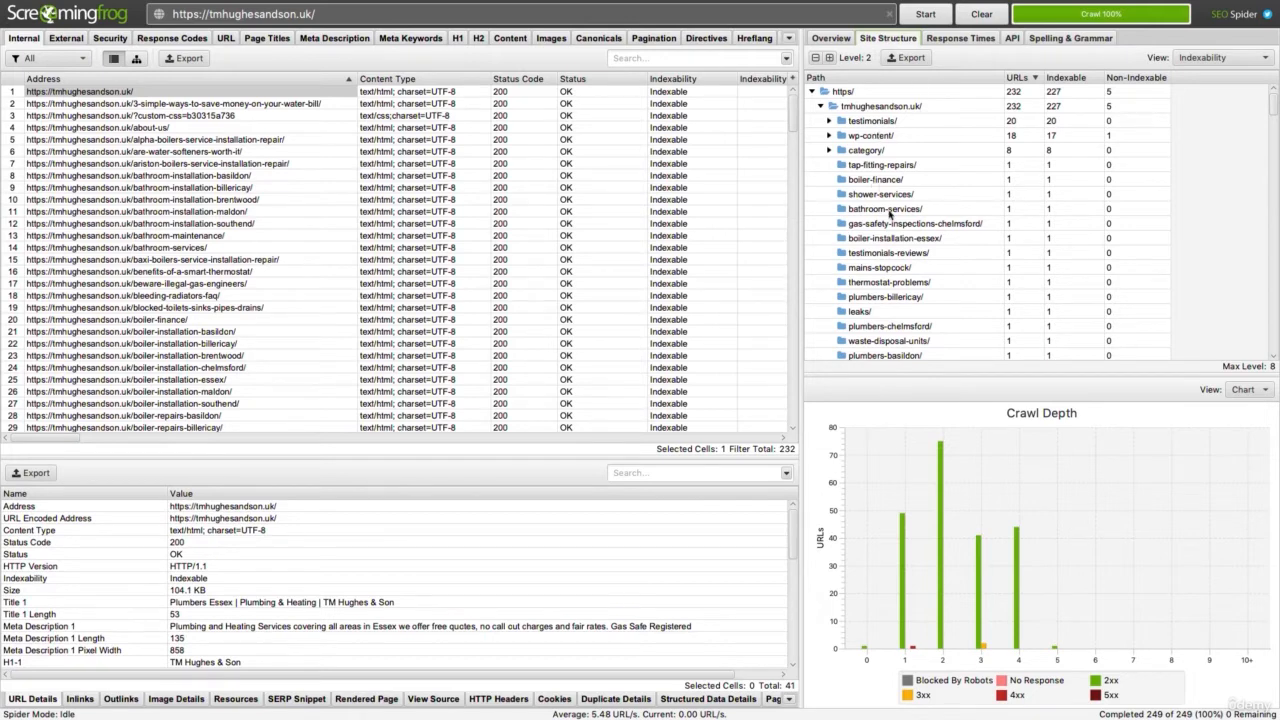
pyautogui.click(963, 42)
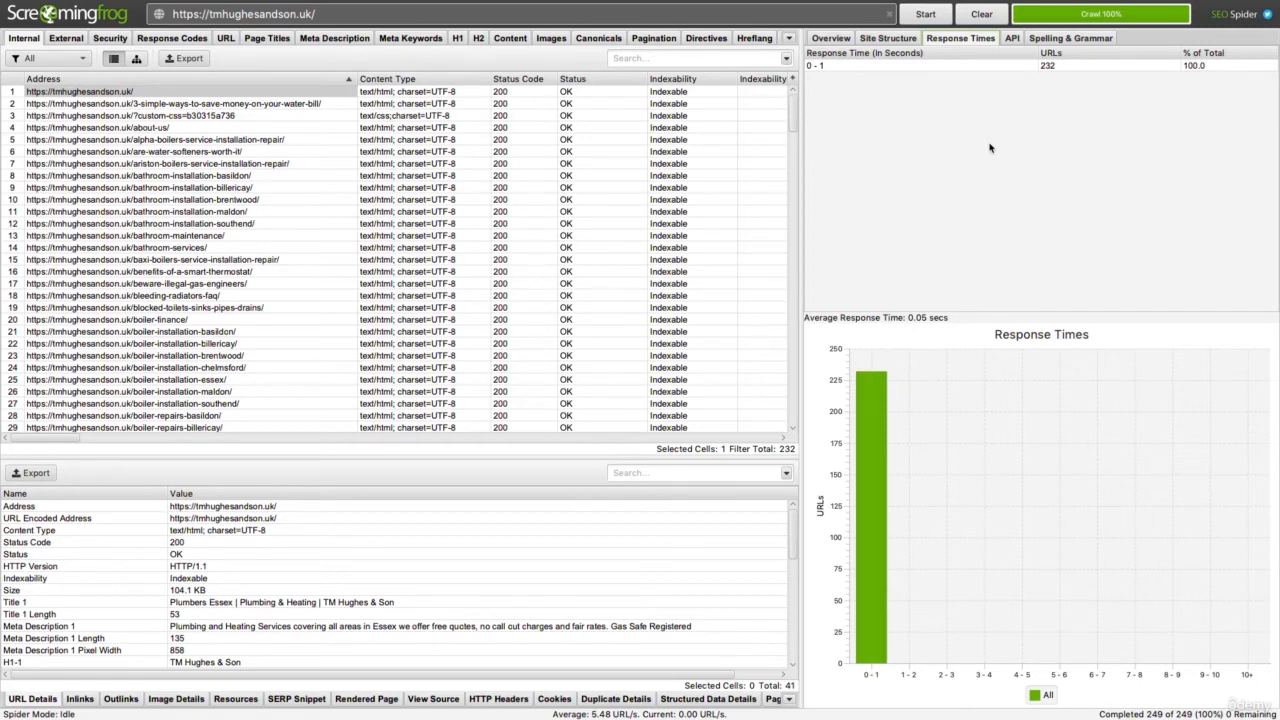
# Step: Switch to Chrome and read the SEO Spider Tabs user guide's descriptions of the Internal data columns
pyautogui.hotkey('ctrl', 'Right')
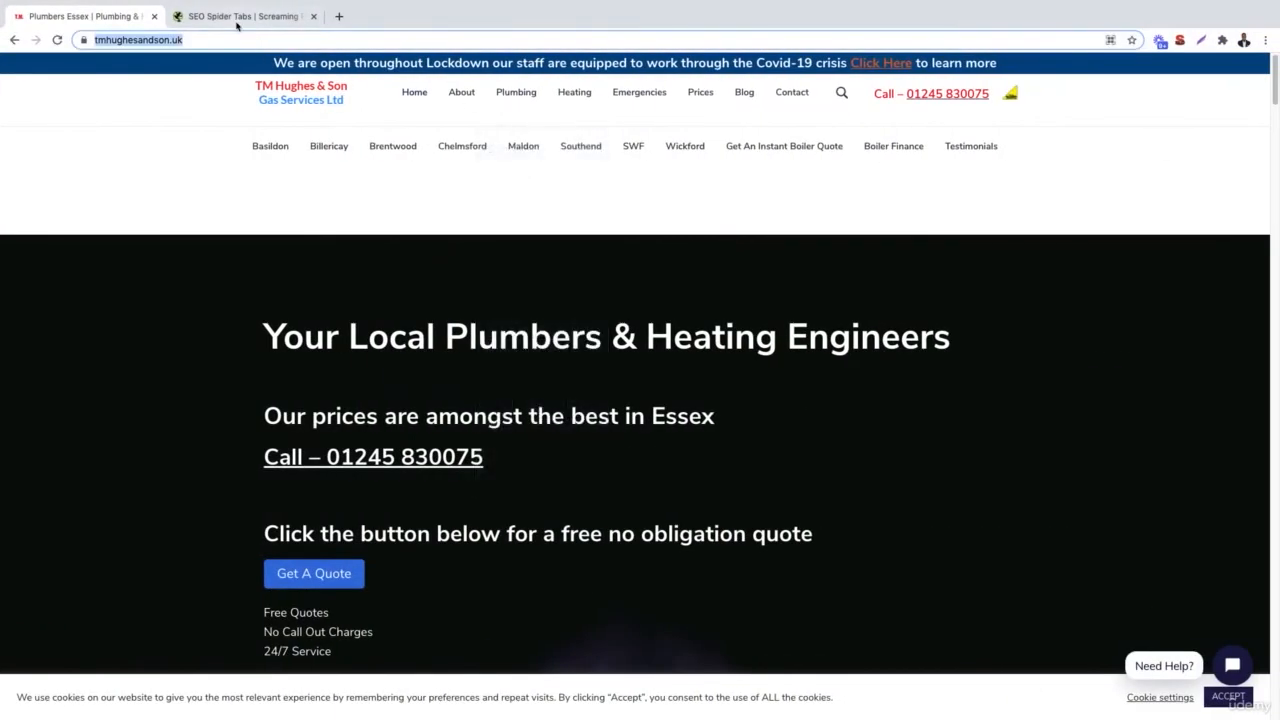
pyautogui.click(237, 24)
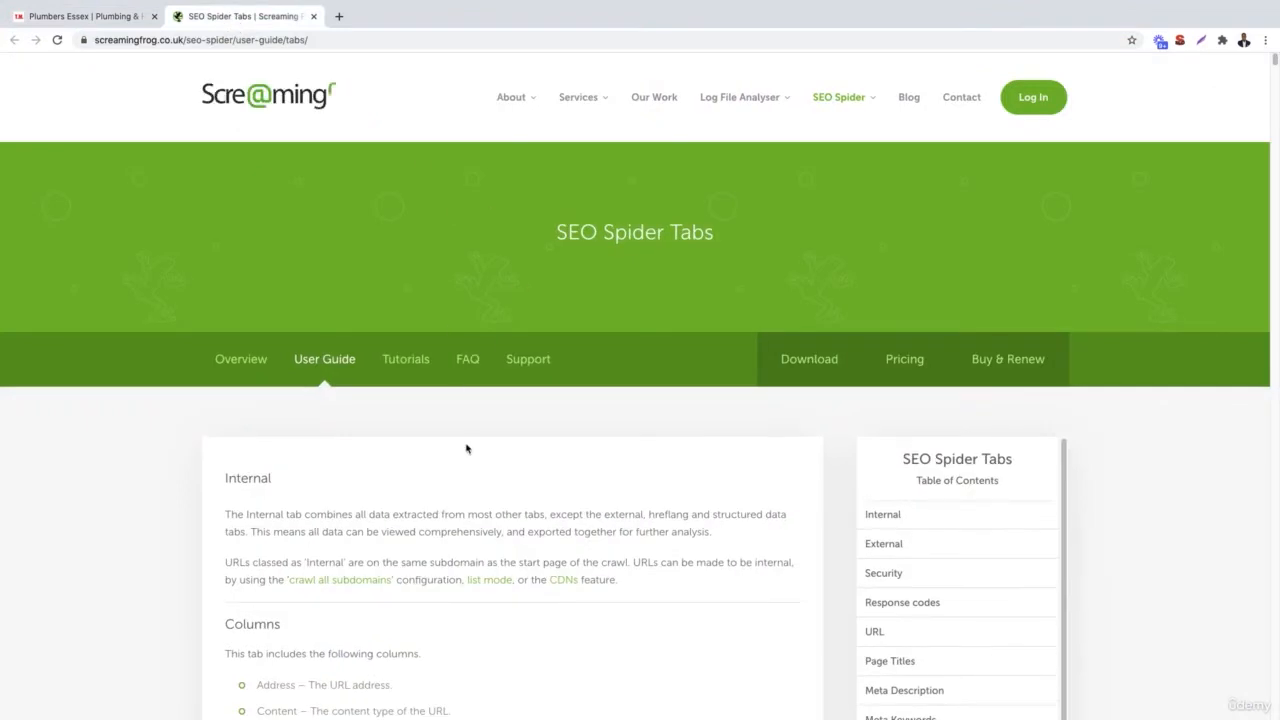
pyautogui.scroll(-5, 466, 449)
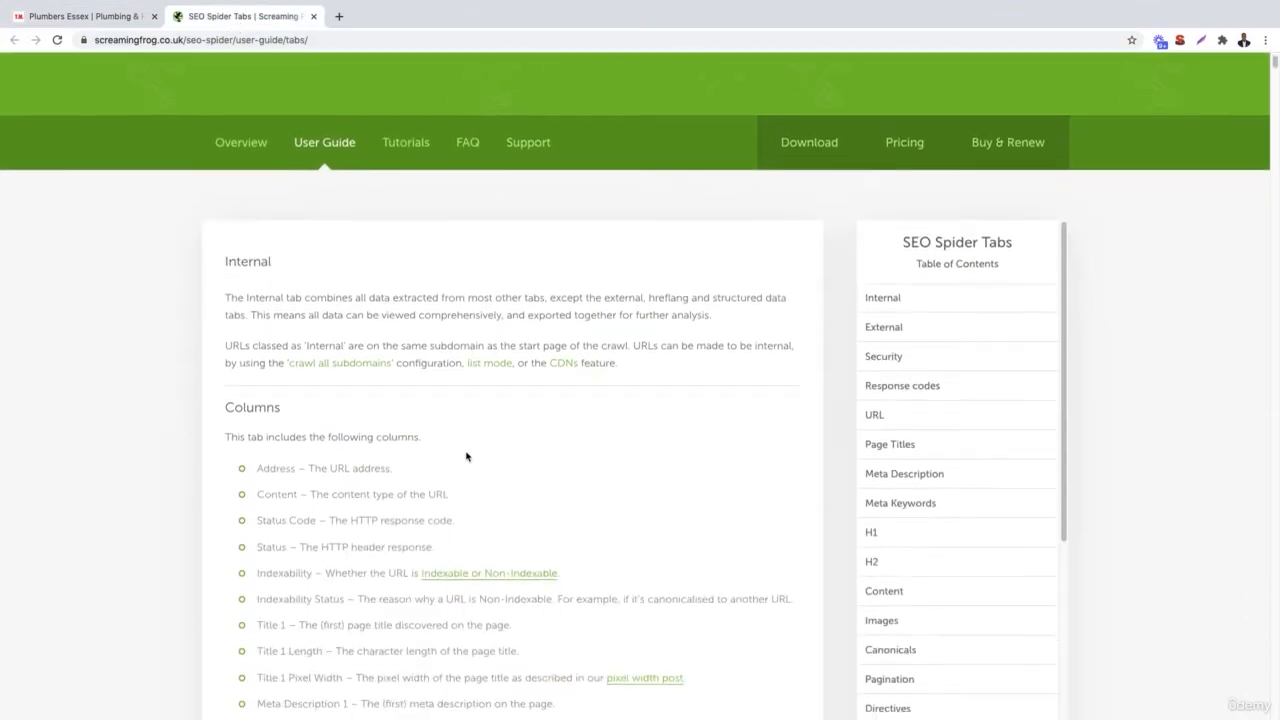
pyautogui.scroll(-8, 466, 456)
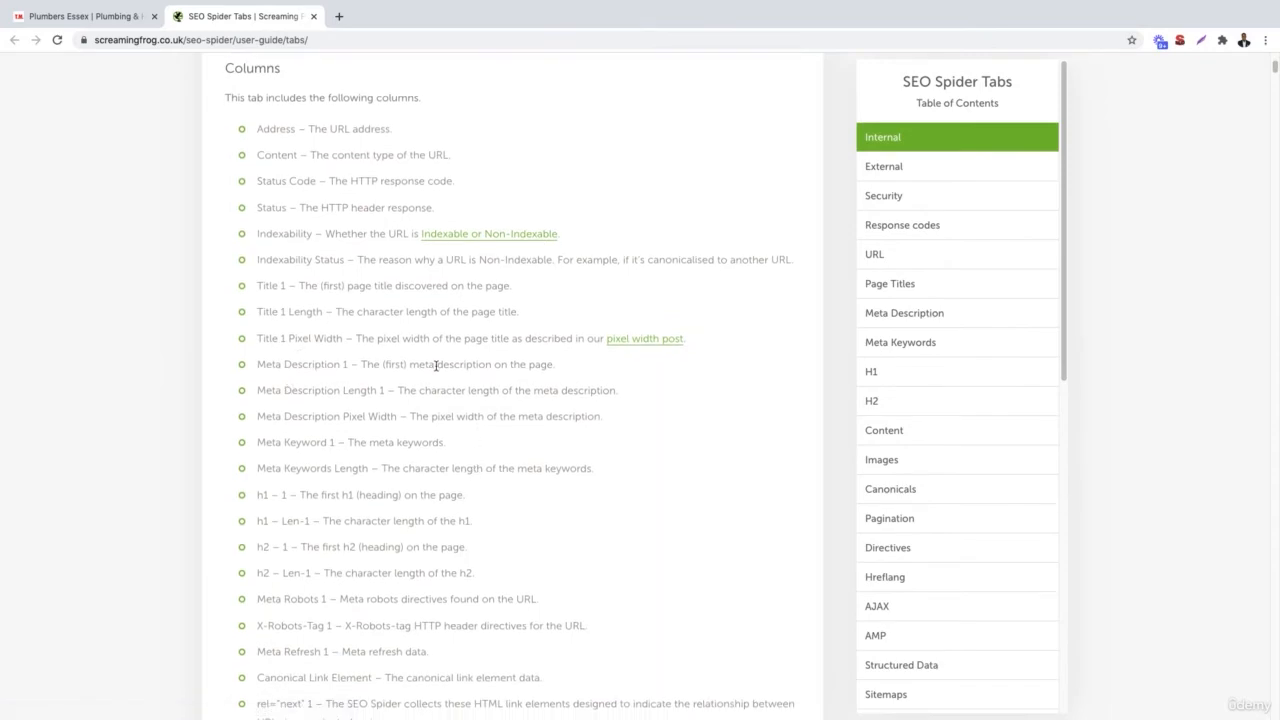
# Step: Switch back to Screaming Frog SEO Spider and list the page titles of the crawled URLs
pyautogui.hotkey('ctrl', 'Left')
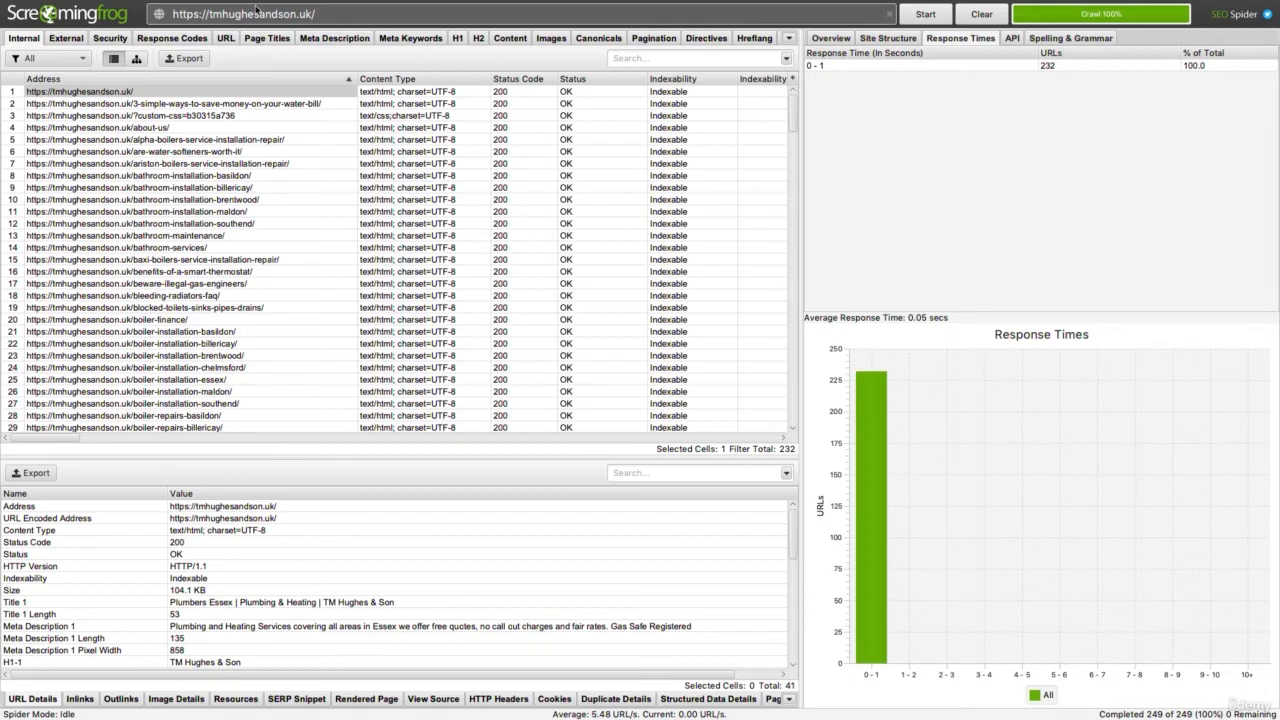
pyautogui.click(261, 38)
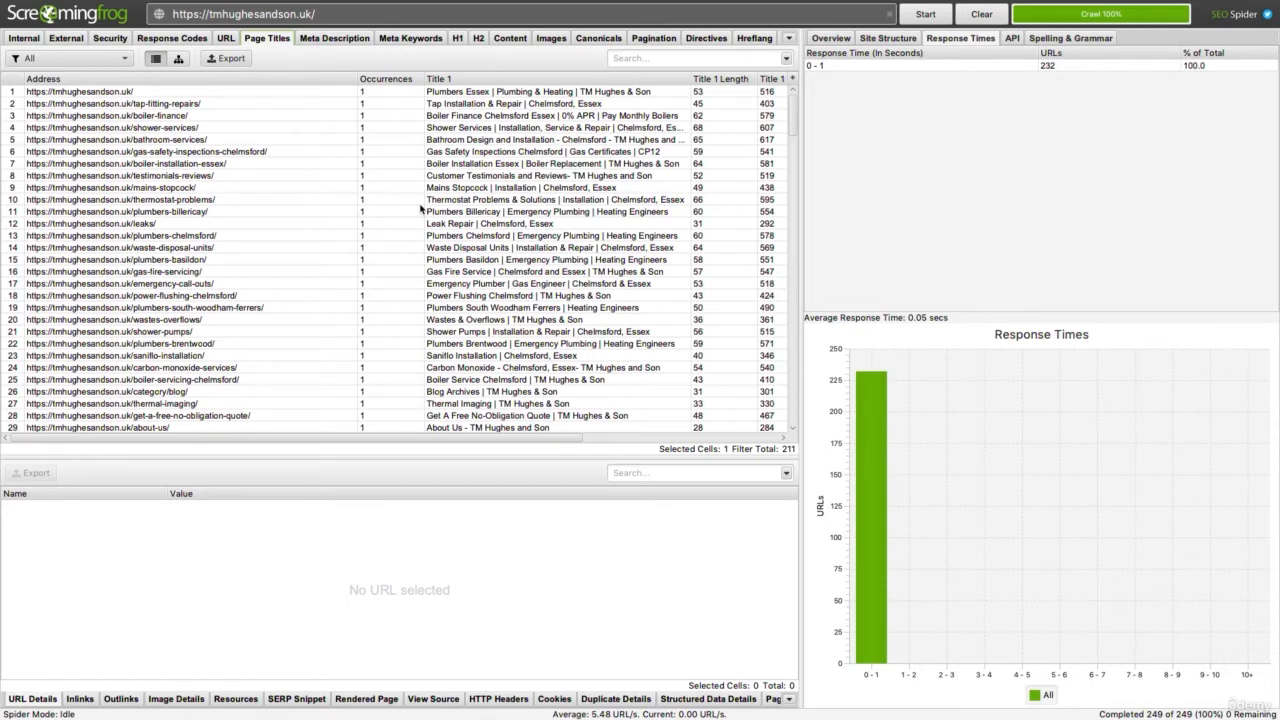
# Step: Generate the Crawl Tree Graph of the site, look over its upper branches and close it
pyautogui.moveTo(284, 5)
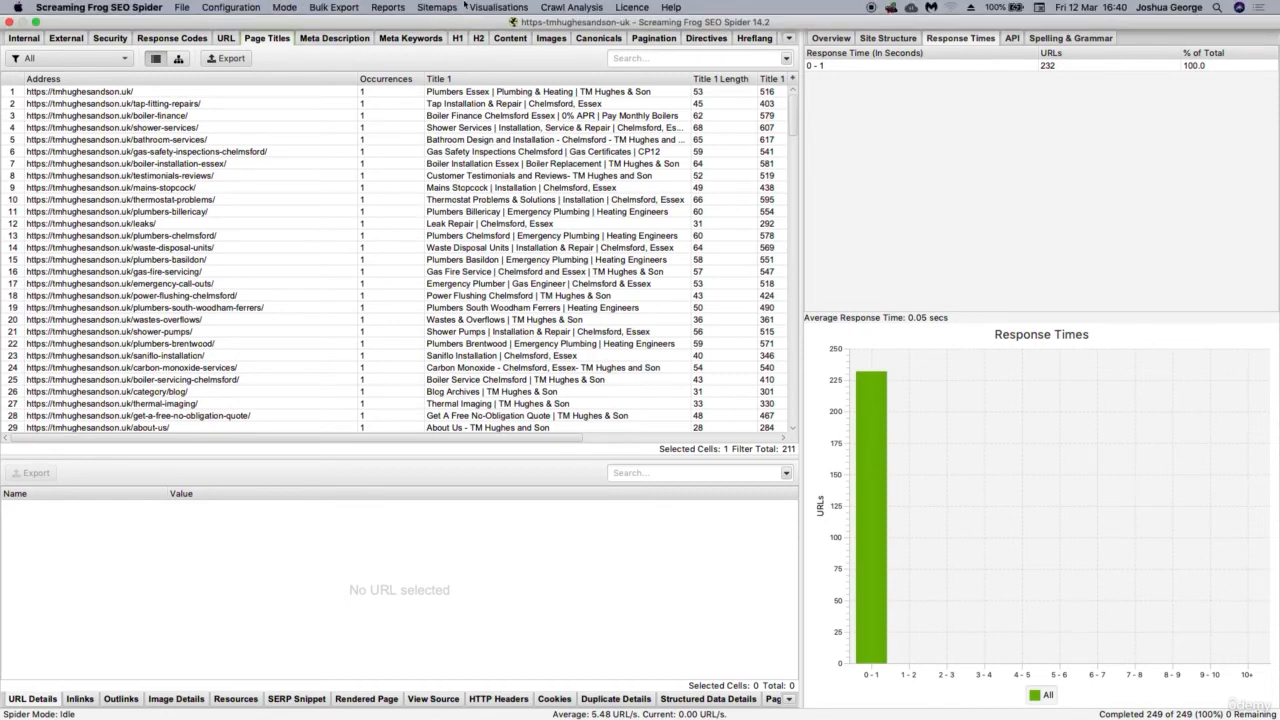
pyautogui.click(498, 7)
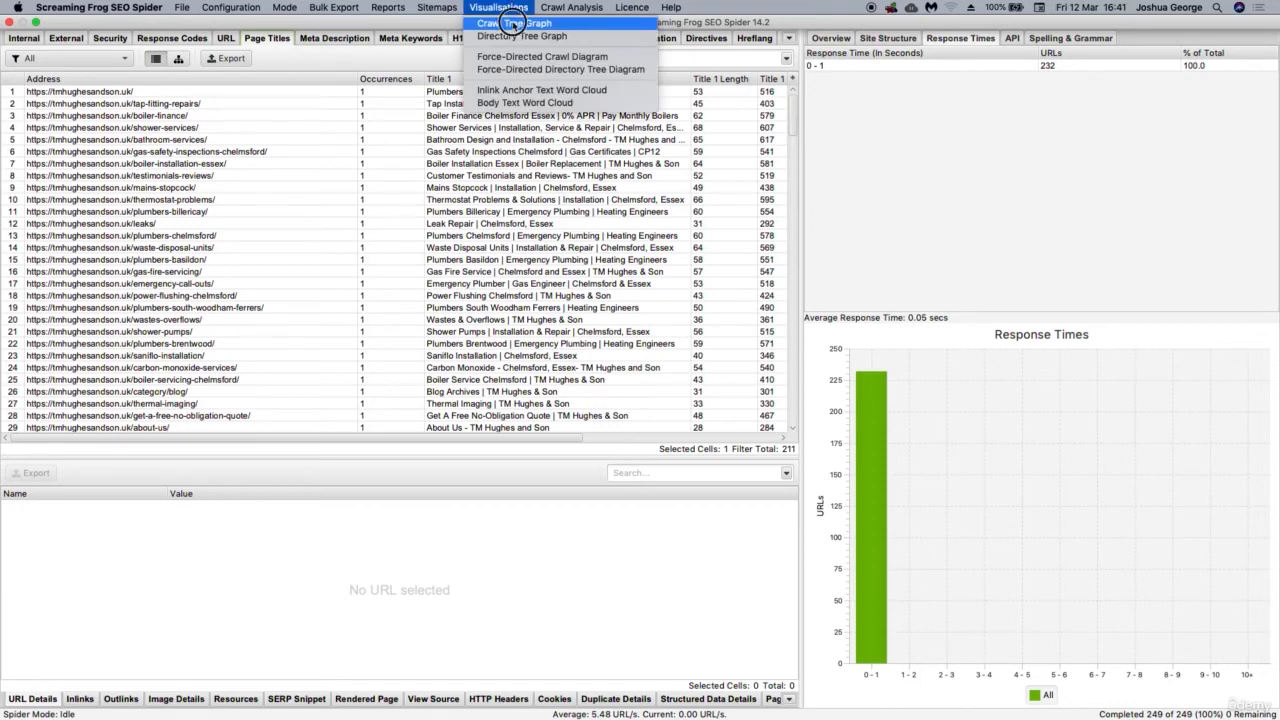
pyautogui.click(510, 23)
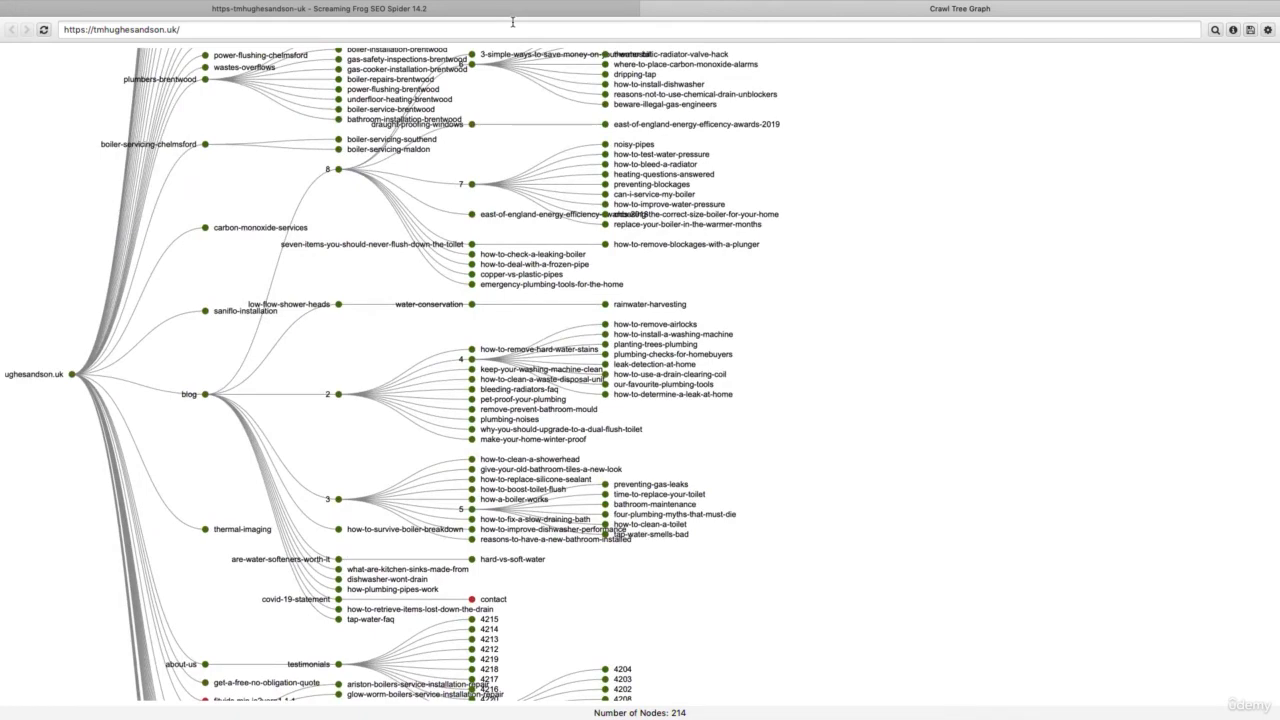
pyautogui.moveTo(514, 233); pyautogui.dragTo(705, 338)
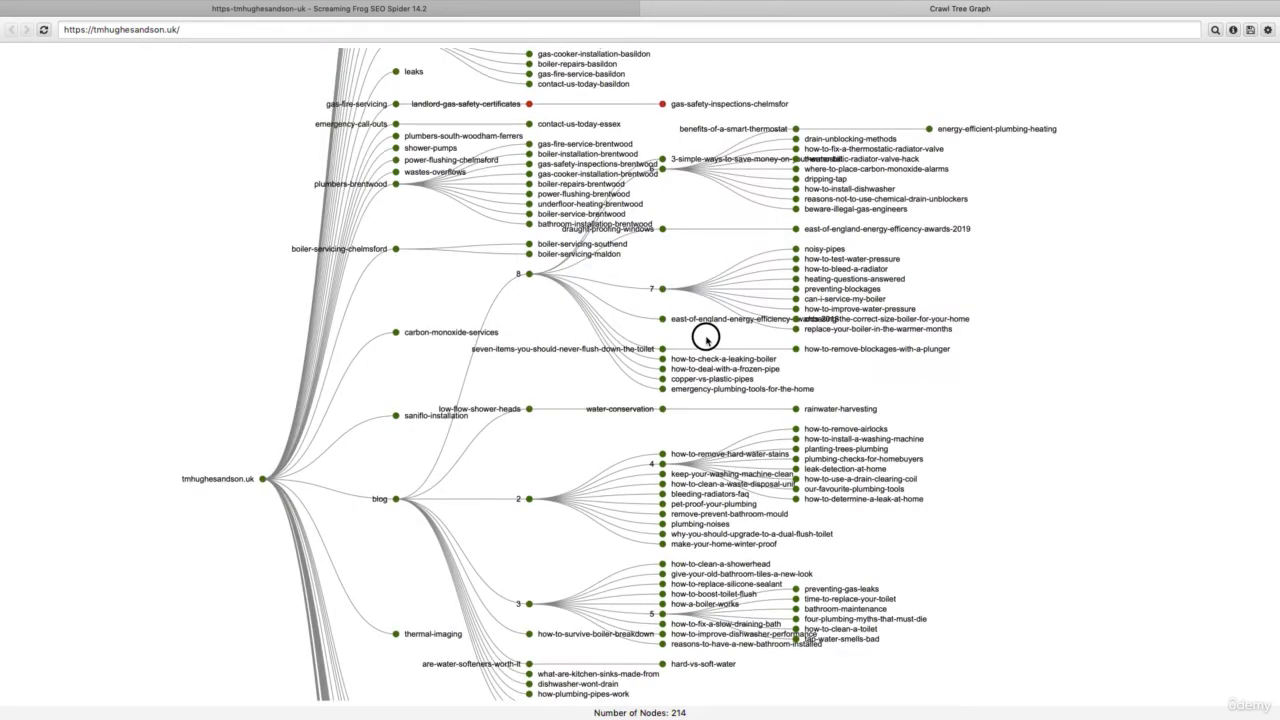
pyautogui.moveTo(705, 338); pyautogui.dragTo(711, 452)
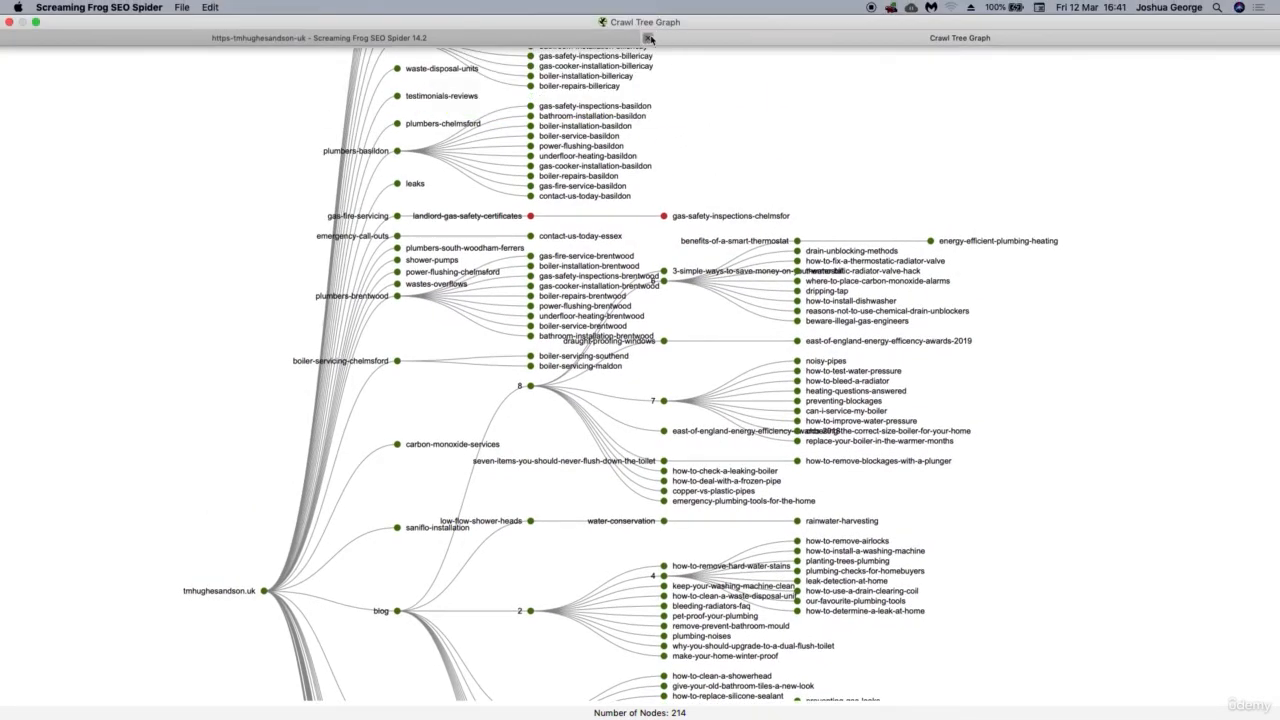
pyautogui.click(651, 38)
# Step: Generate the Force-Directed Crawl Diagram of the site, examine the homepage and blog node clusters, and close the diagram
pyautogui.click(486, 7)
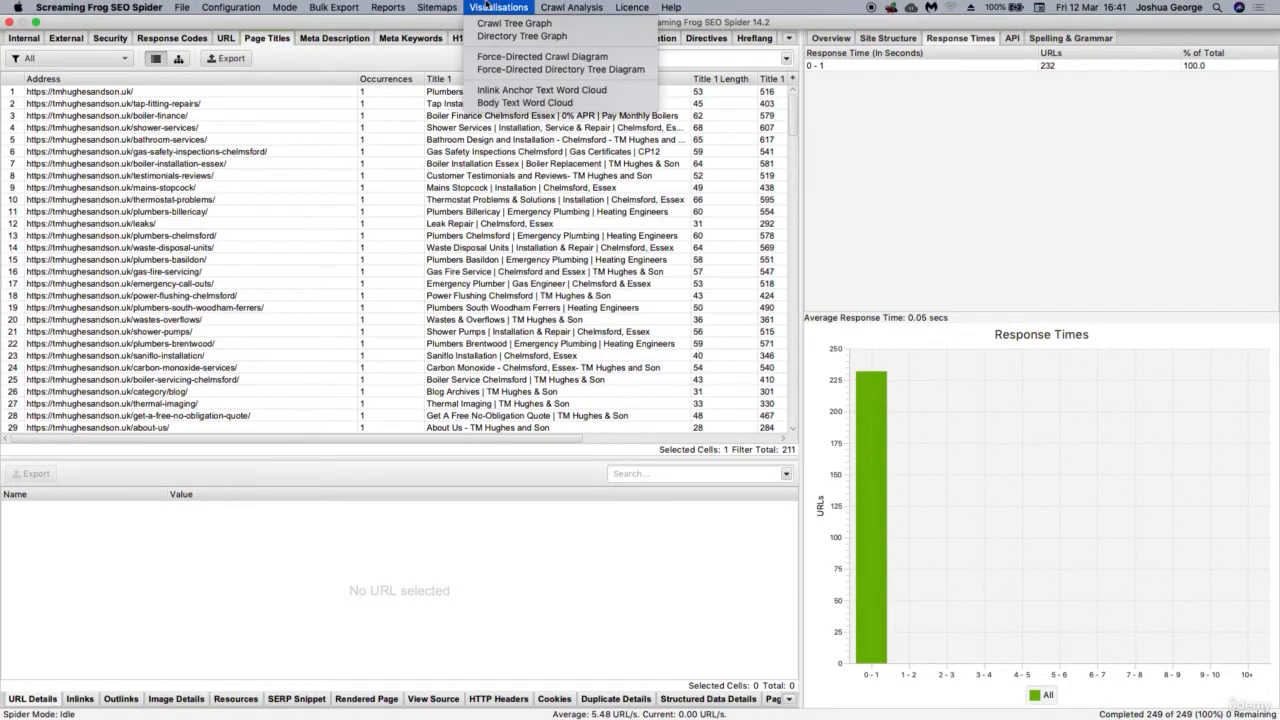
pyautogui.click(530, 57)
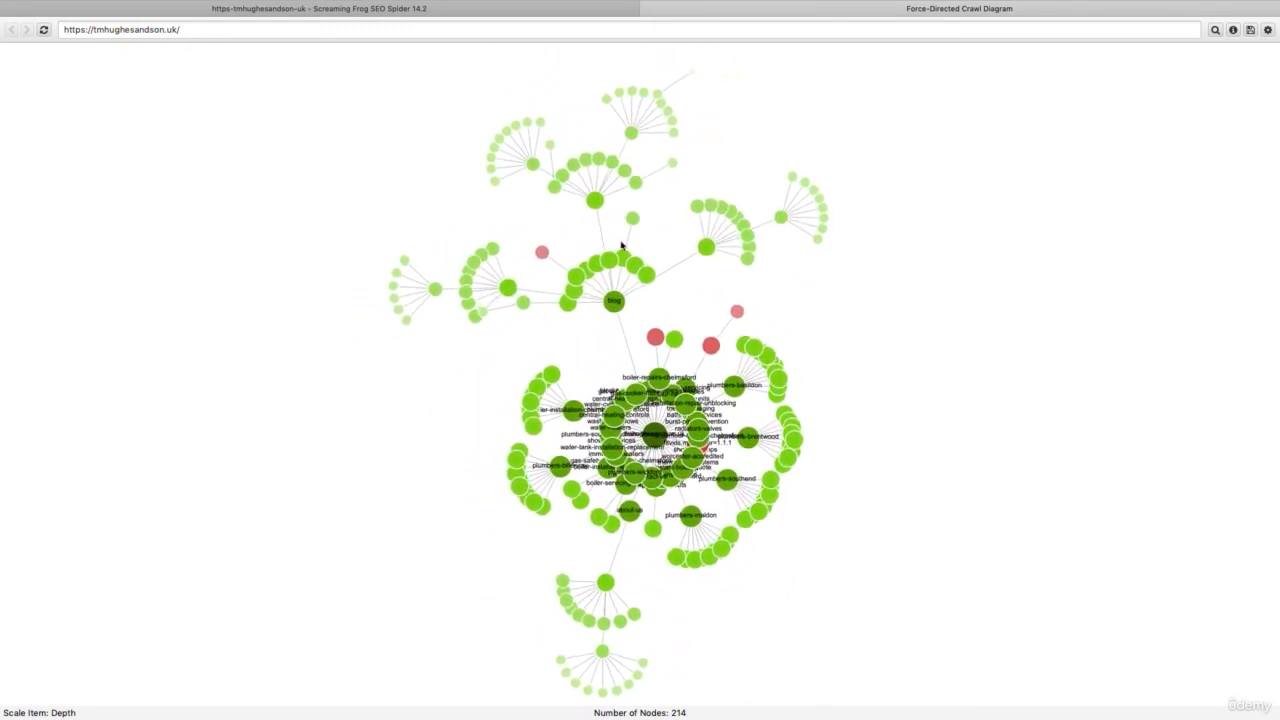
pyautogui.moveTo(652, 434)
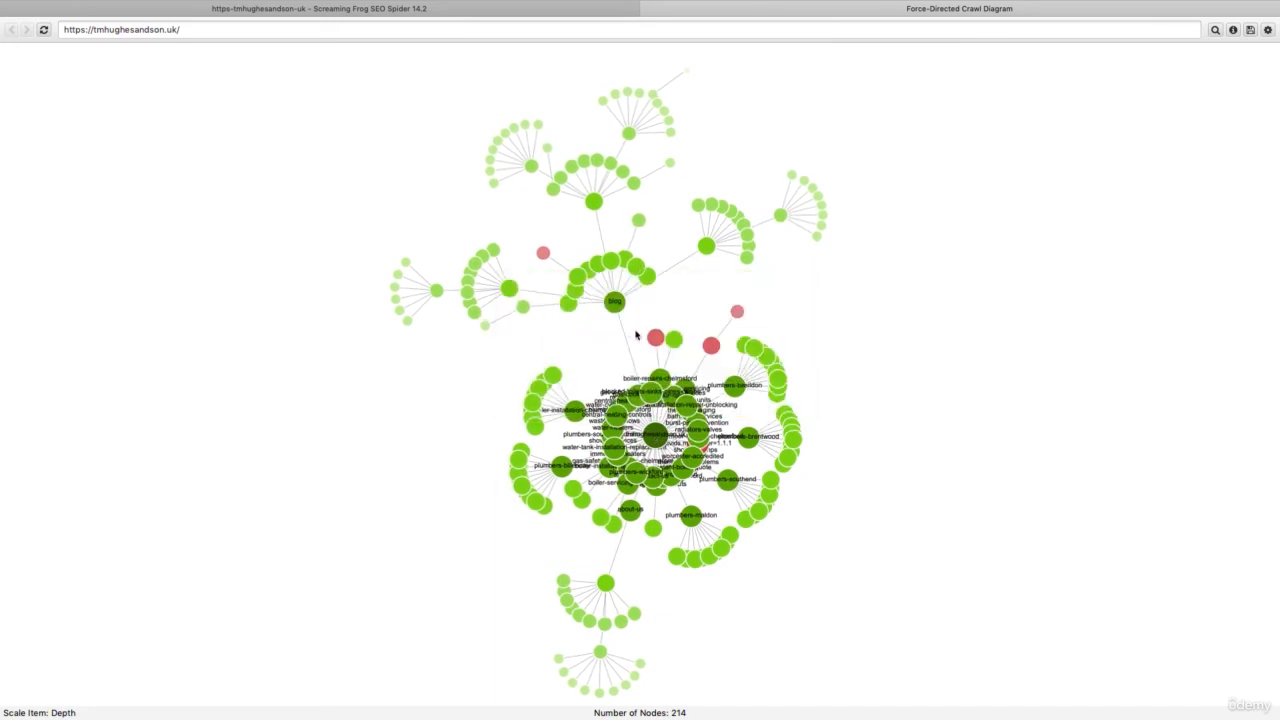
pyautogui.moveTo(616, 313)
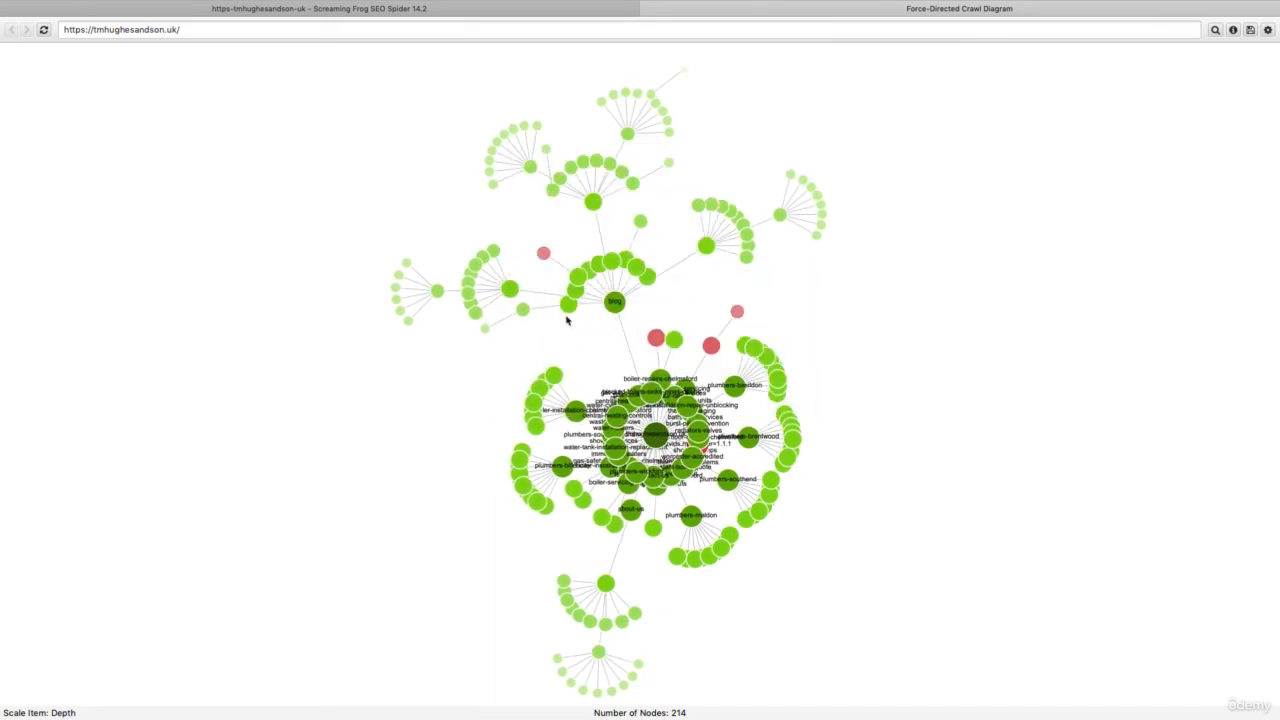
pyautogui.moveTo(567, 308)
pyautogui.moveTo(522, 311)
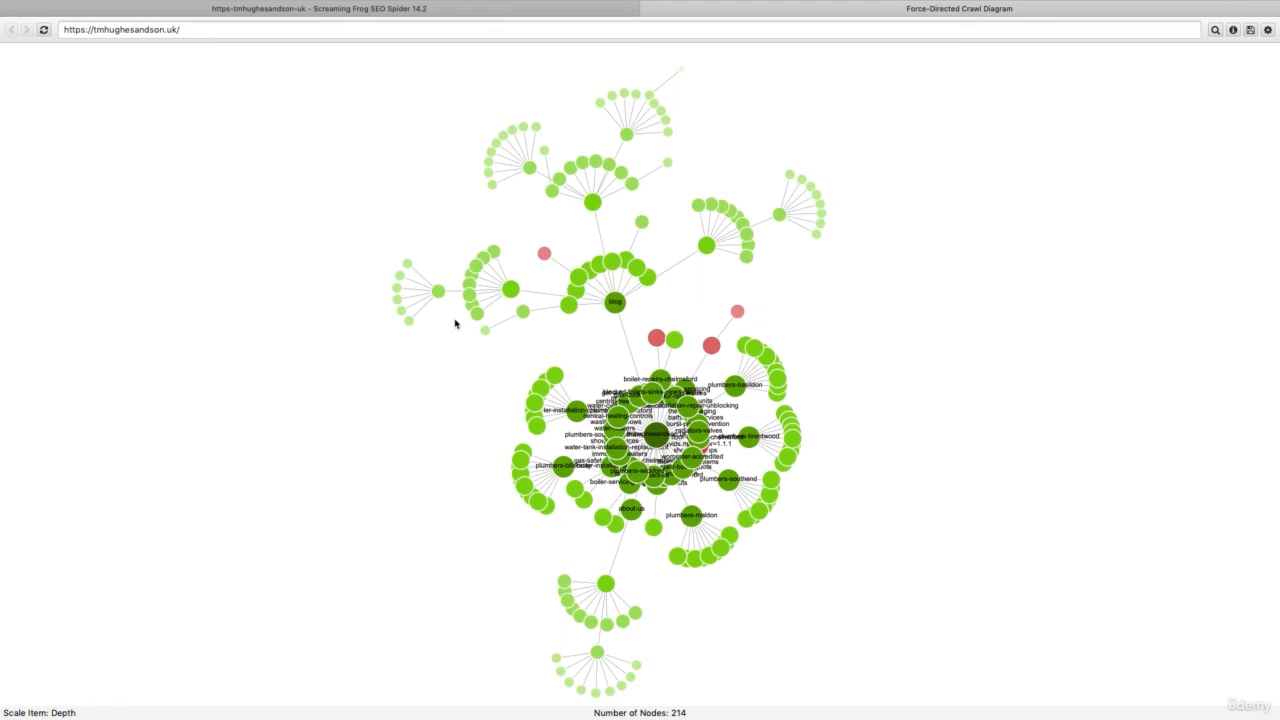
pyautogui.click(649, 9)
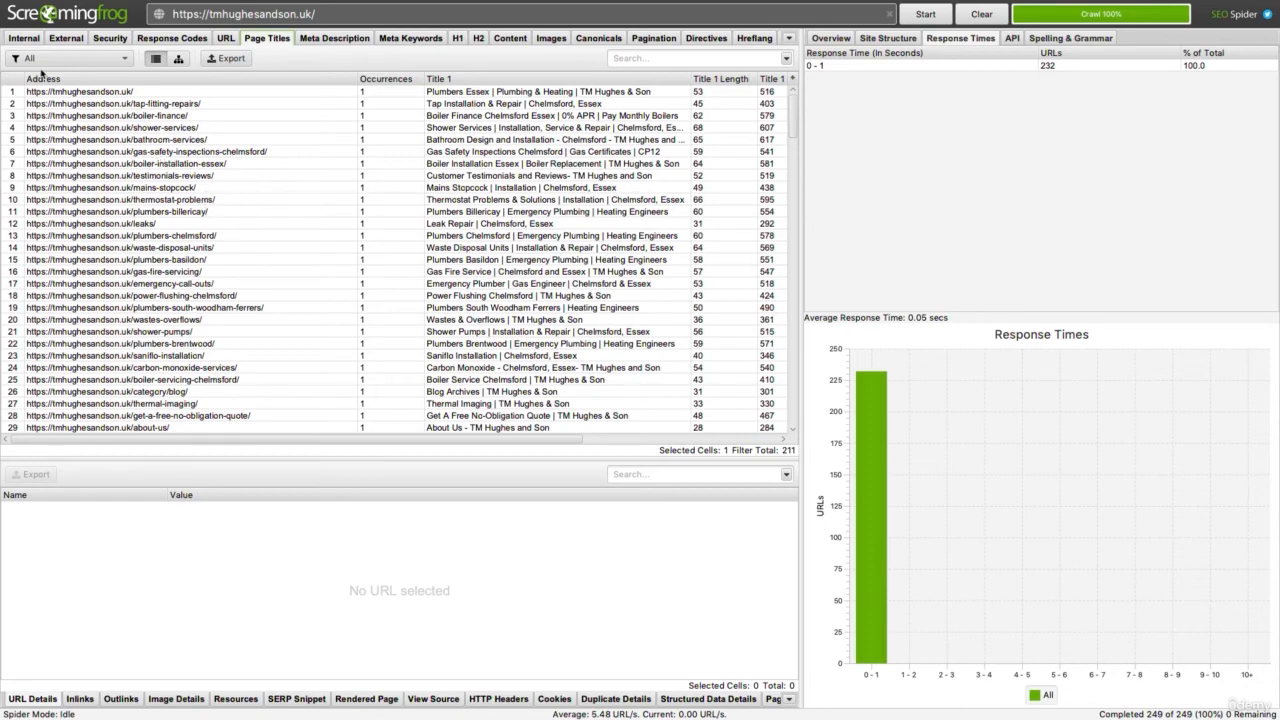
# Step: List the Internal crawl data, then switch to Chrome and highlight part of the Analyse Page Titles & Meta Data heading on the SEO Spider page
pyautogui.click(24, 38)
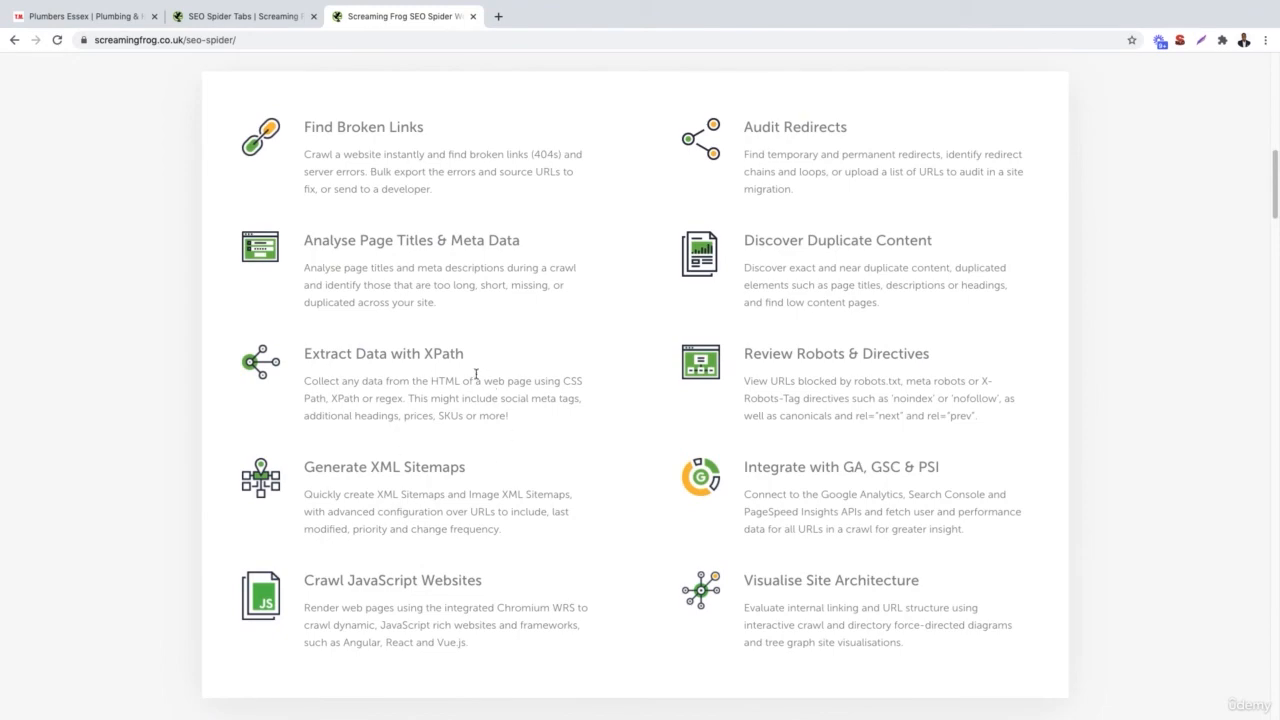
pyautogui.moveTo(357, 241); pyautogui.dragTo(471, 241)
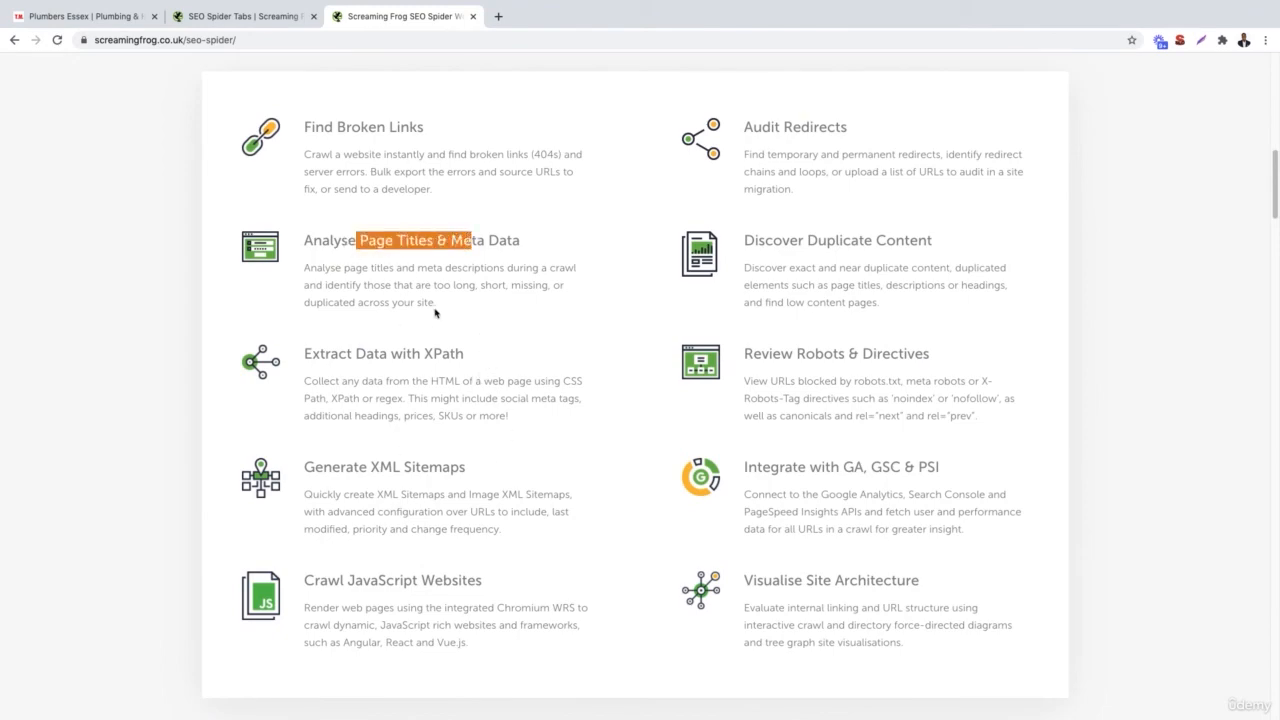